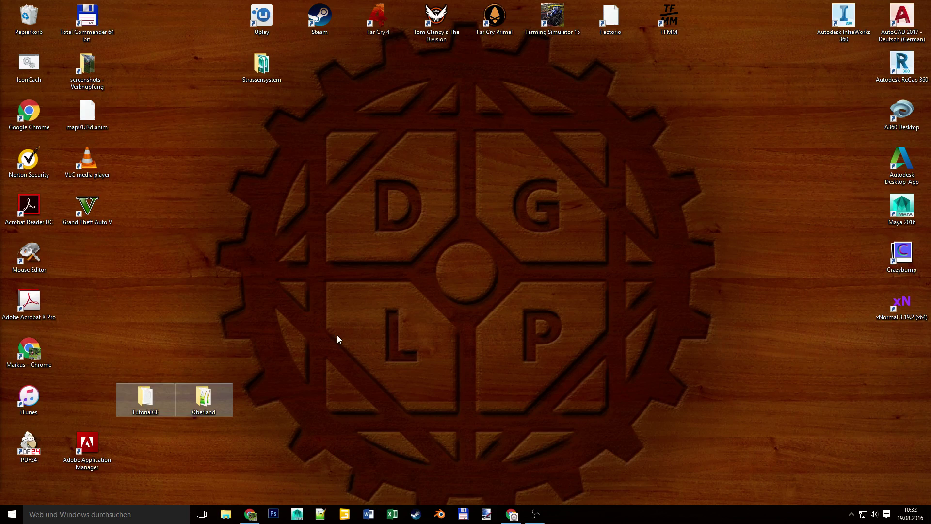
Switch to Chrome and open the modhoster.de website
mouse_move(511, 514)
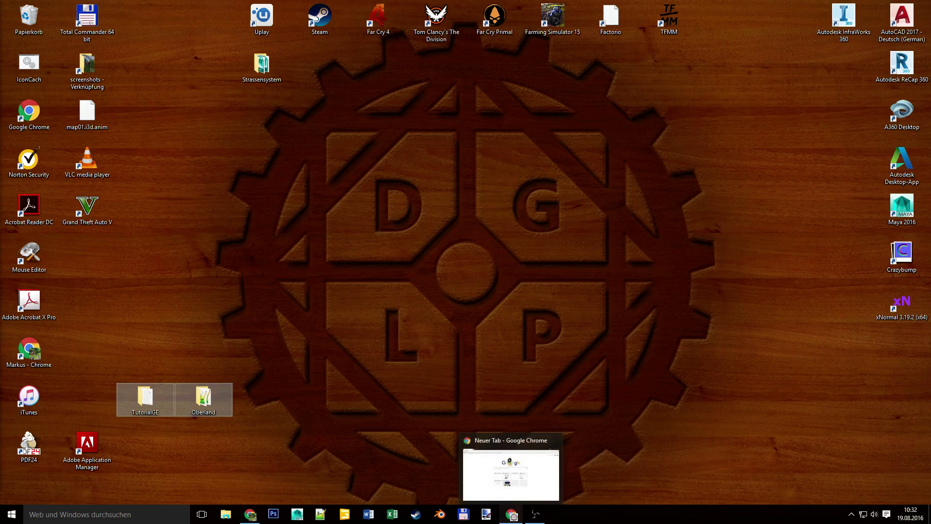
left_click(511, 475)
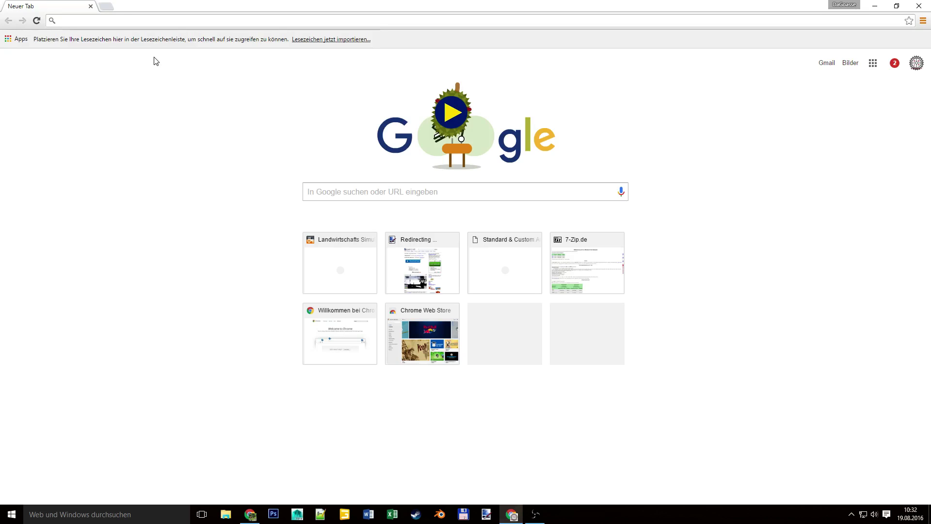
type("modhoster.de")
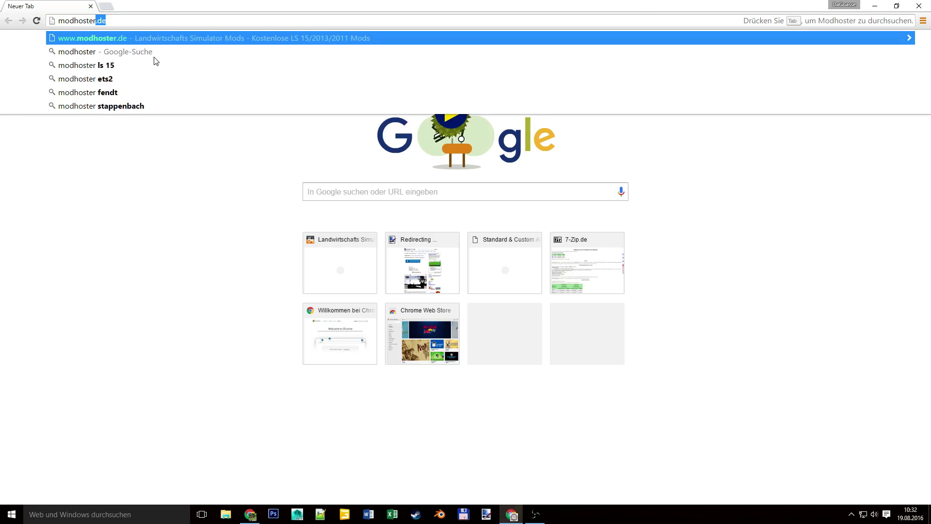
key("Return")
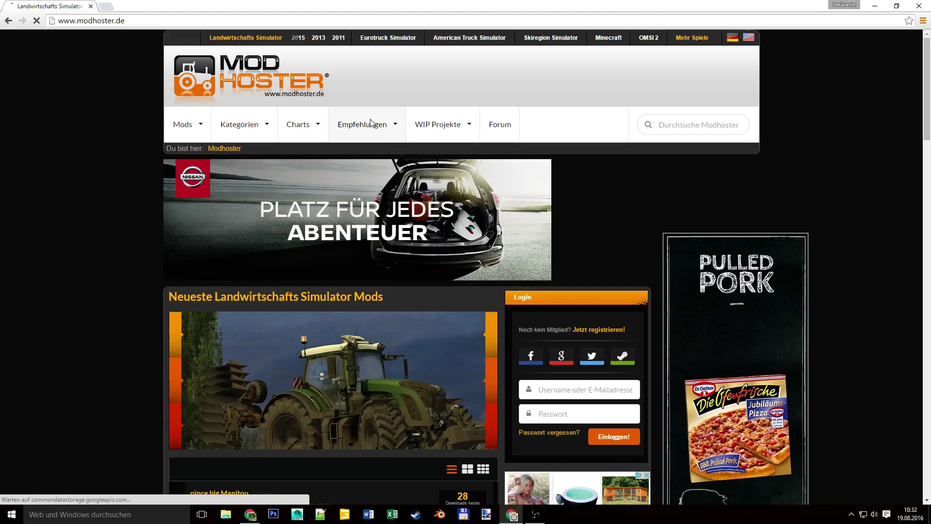
Dismiss the advertisement overlay and open the recommended mods category Texturen under Maps & Gebäude
left_click(372, 124)
mouse_move(406, 278)
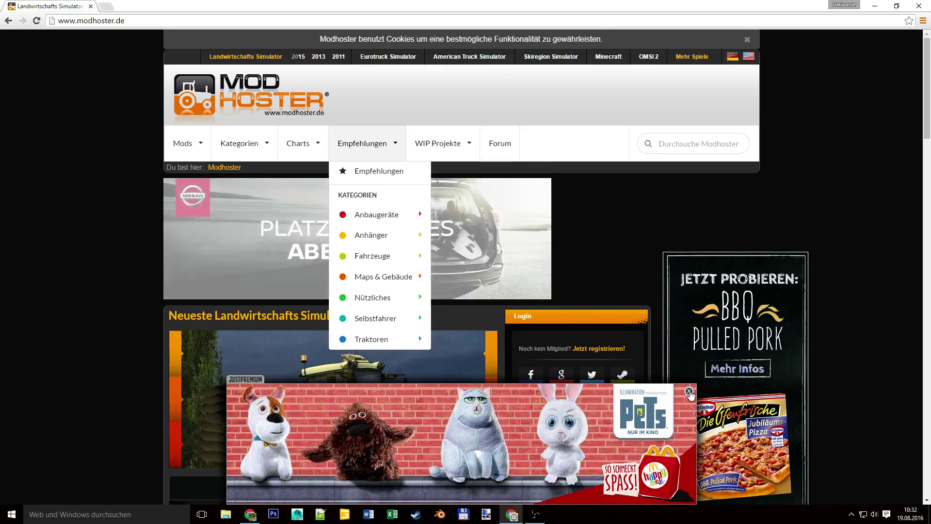
left_click(689, 391)
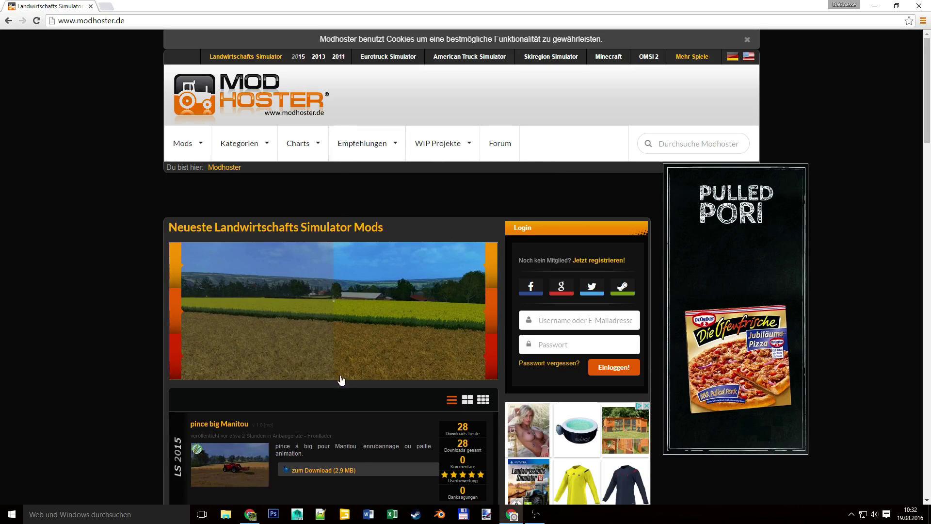
scroll(339, 383, "down", 3)
scroll(347, 357, "up", 2)
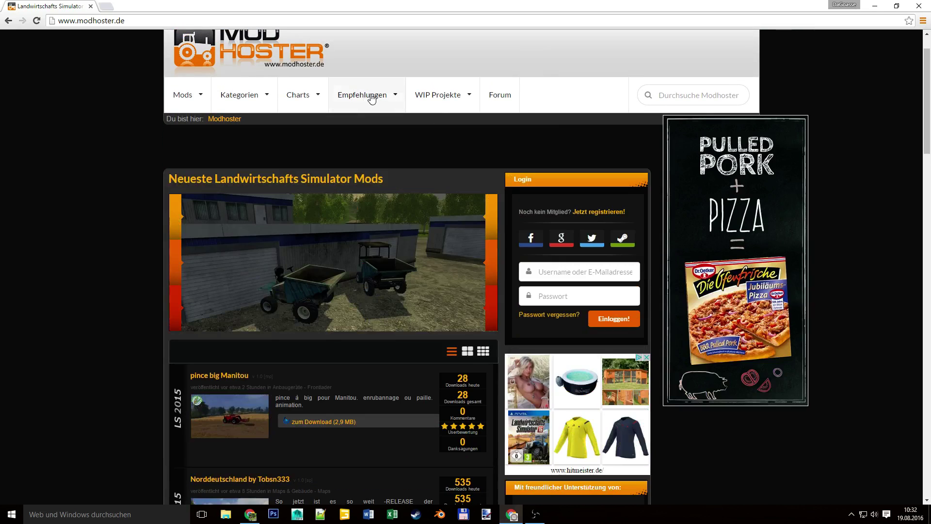
left_click(369, 96)
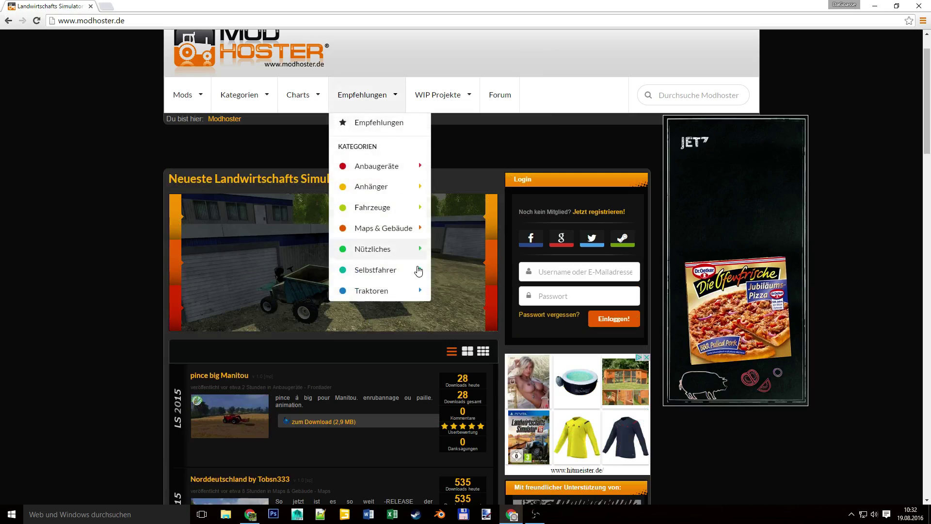
mouse_move(411, 232)
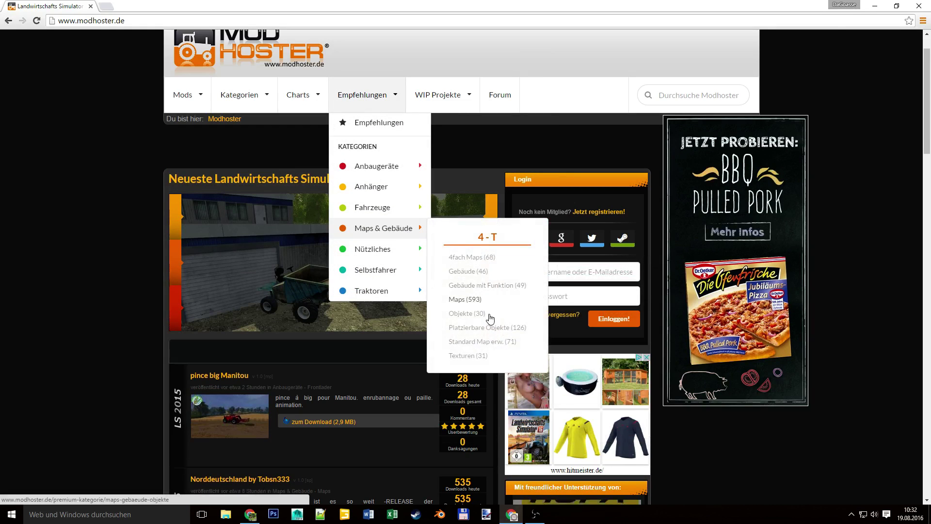
left_click(481, 357)
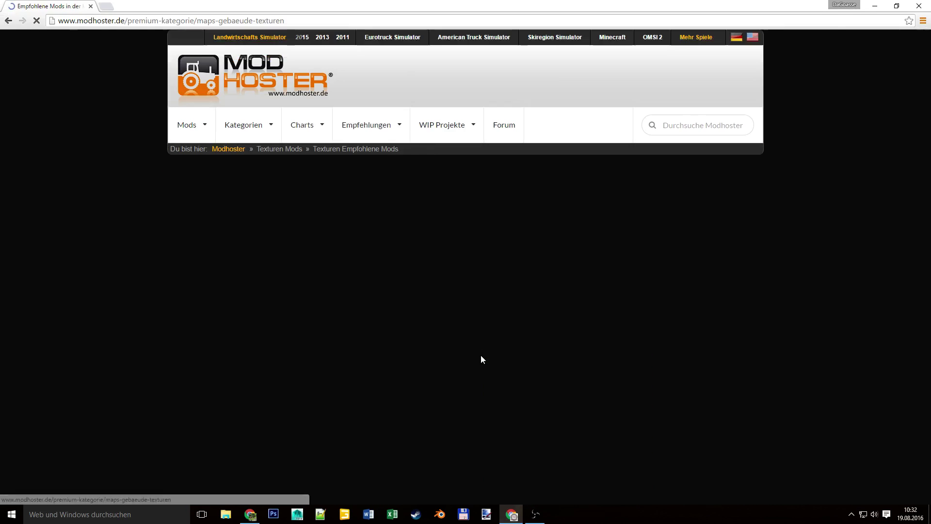
Look through the recommended texture mods and open the page of "Boden Texturen schwer nass"
scroll(282, 289, "down", 5)
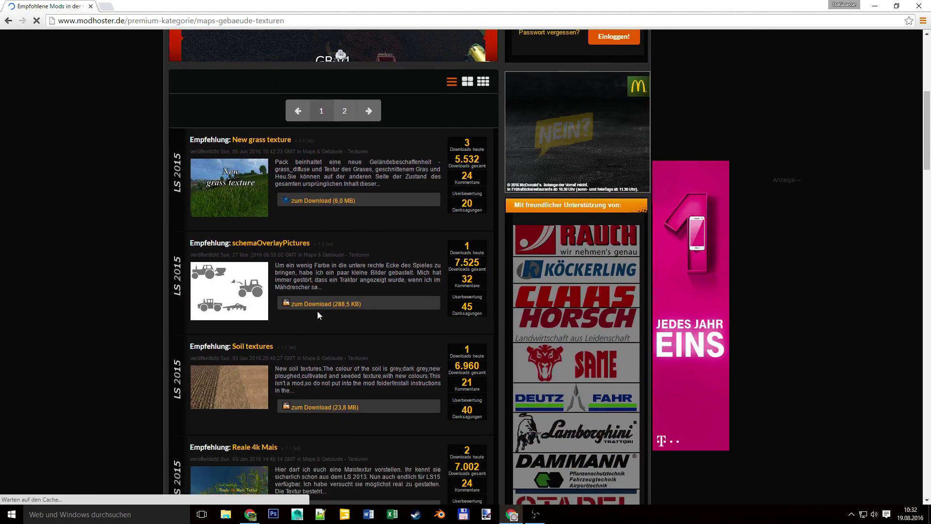
scroll(317, 373, "down", 4)
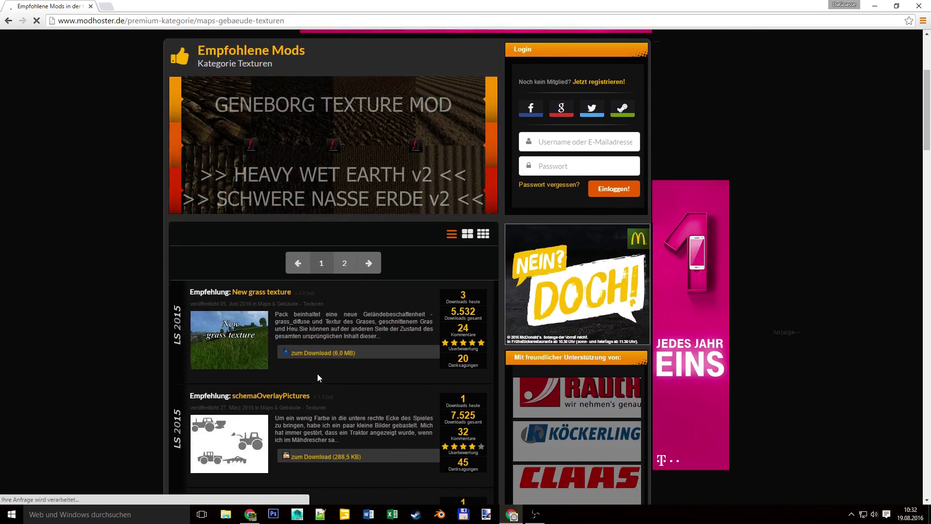
scroll(317, 373, "down", 4)
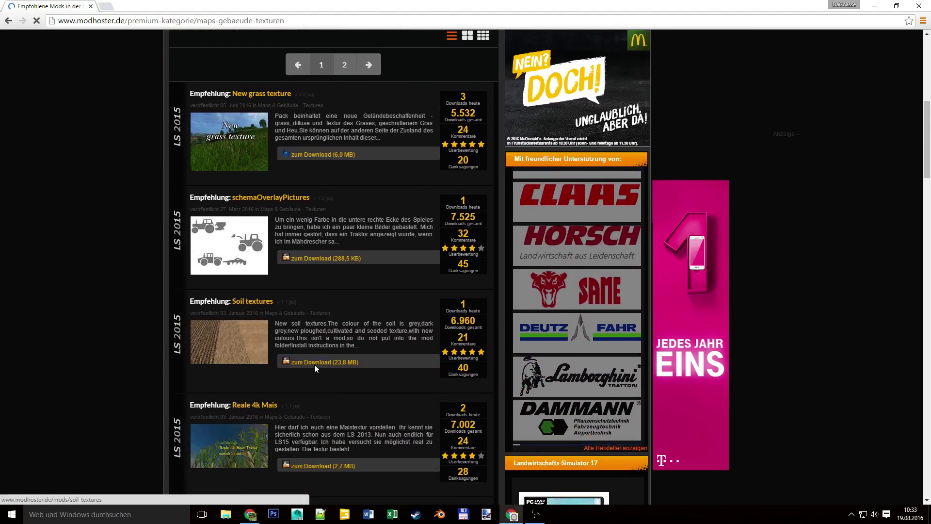
scroll(314, 365, "down", 2)
scroll(290, 281, "down", 2)
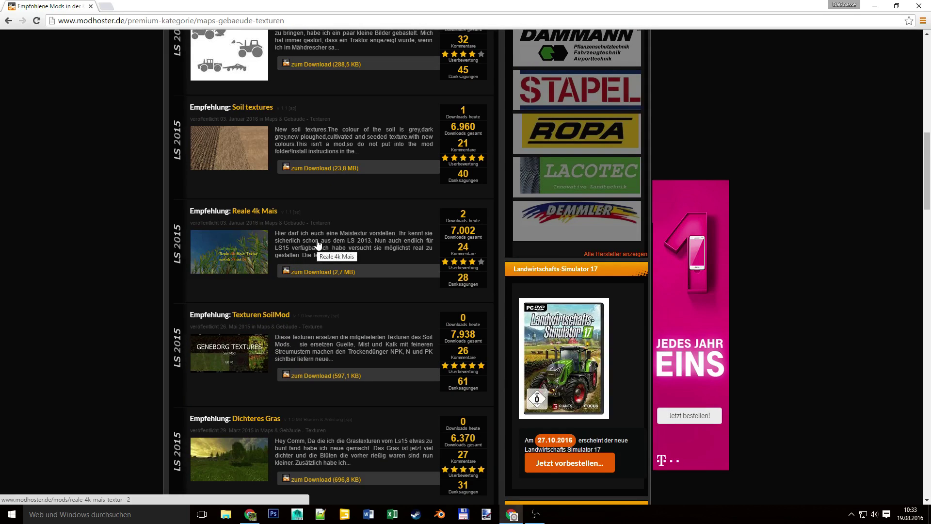
scroll(312, 272, "down", 7)
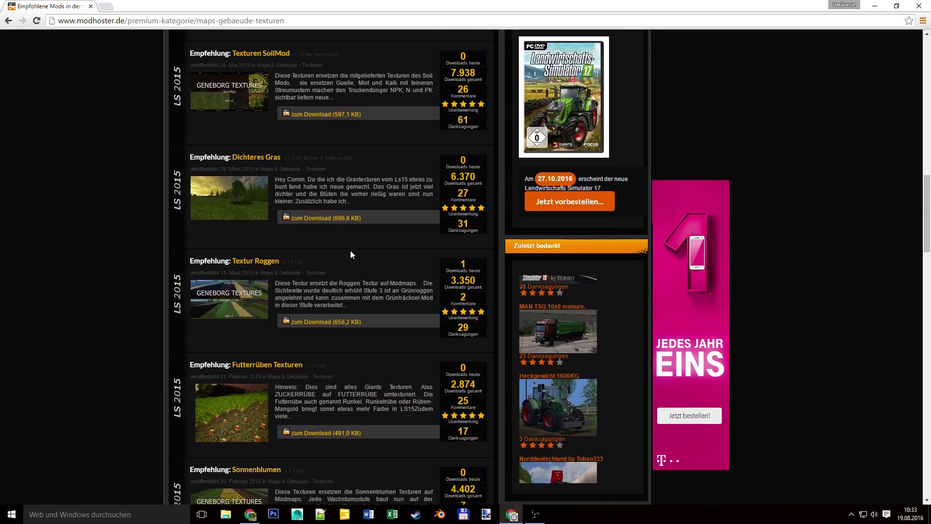
scroll(350, 250, "down", 8)
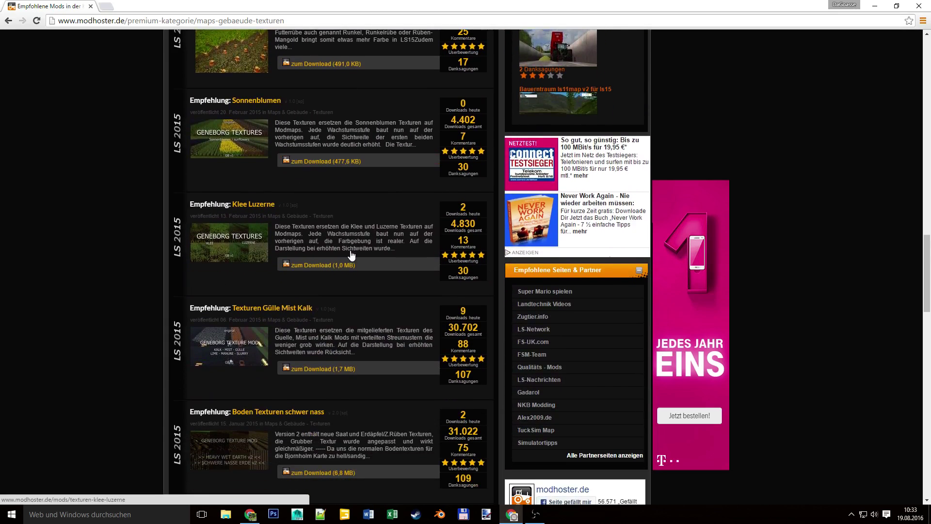
scroll(351, 256, "down", 2)
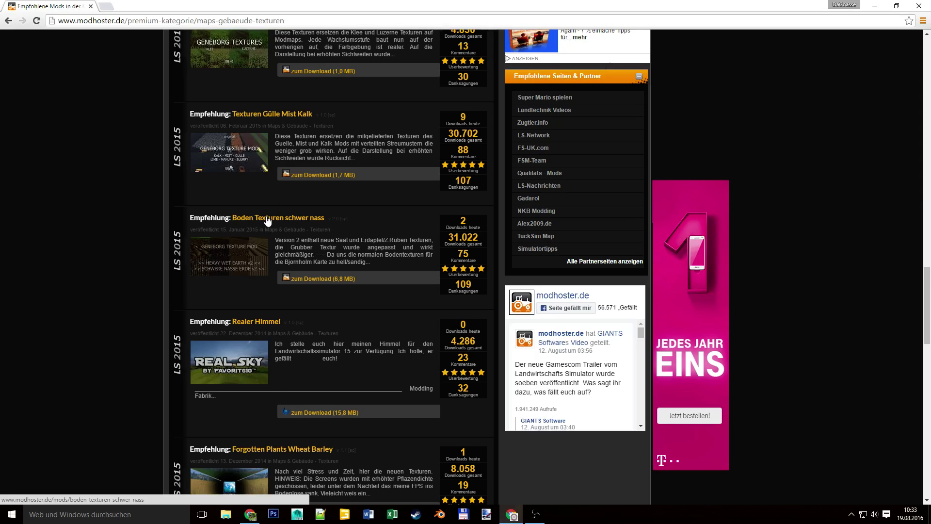
left_click(296, 220)
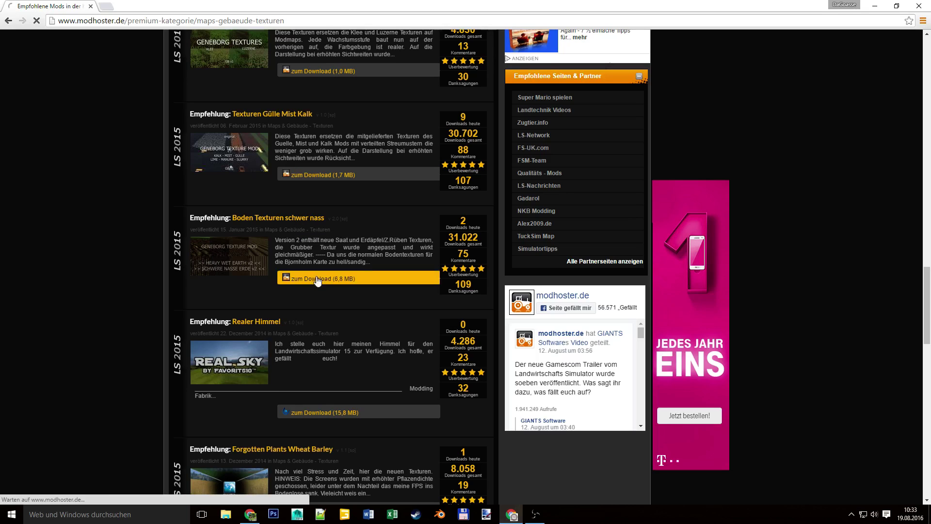
Examine the mod page's preview, description, available versions and user comments
scroll(264, 321, "down", 2)
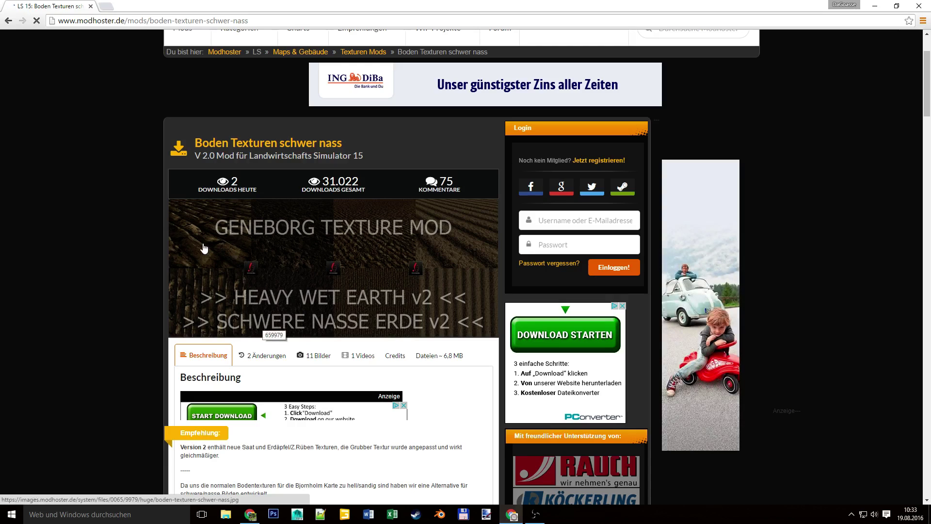
scroll(206, 249, "up", 2)
scroll(393, 316, "down", 2)
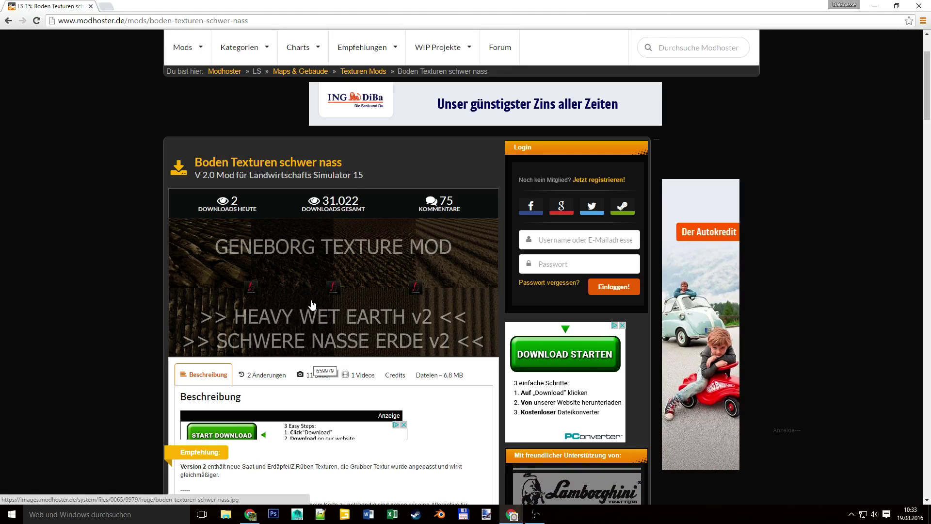
scroll(315, 320, "down", 1)
scroll(324, 320, "down", 6)
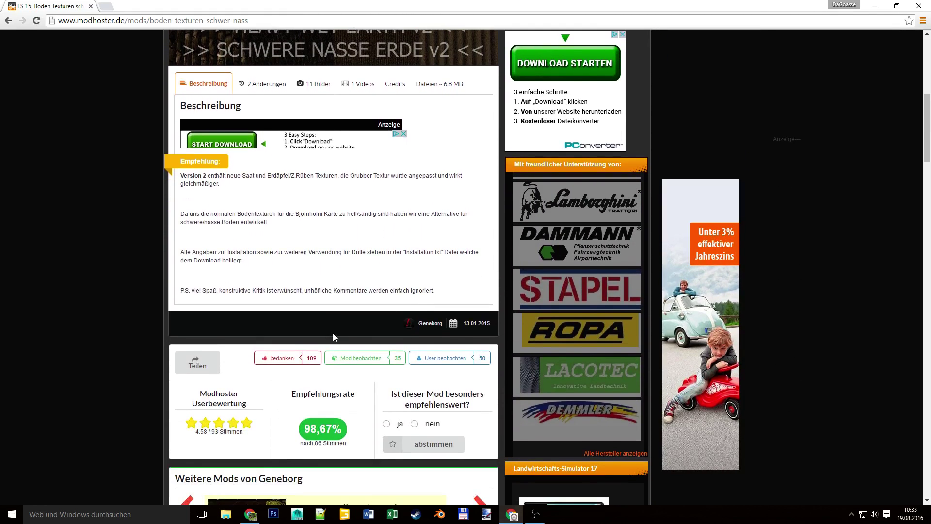
scroll(420, 341, "down", 8)
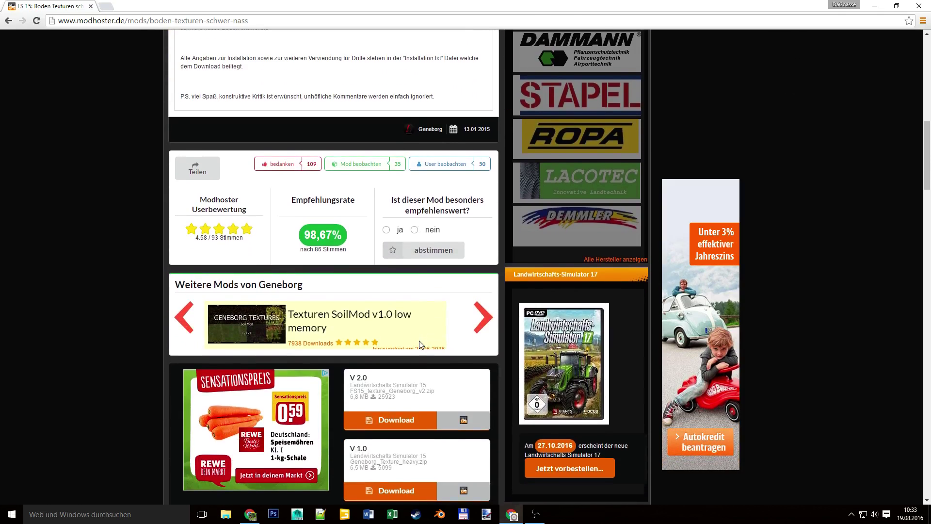
scroll(420, 344, "down", 3)
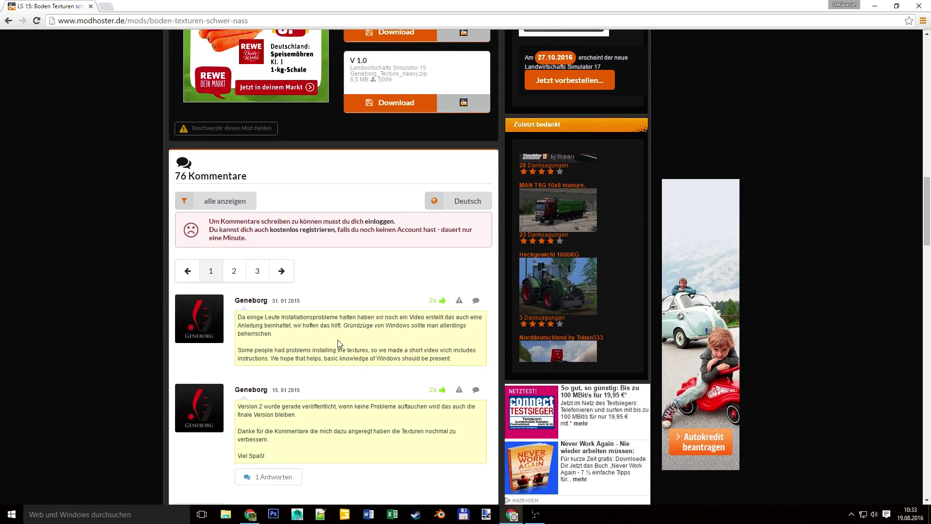
scroll(338, 343, "down", 1)
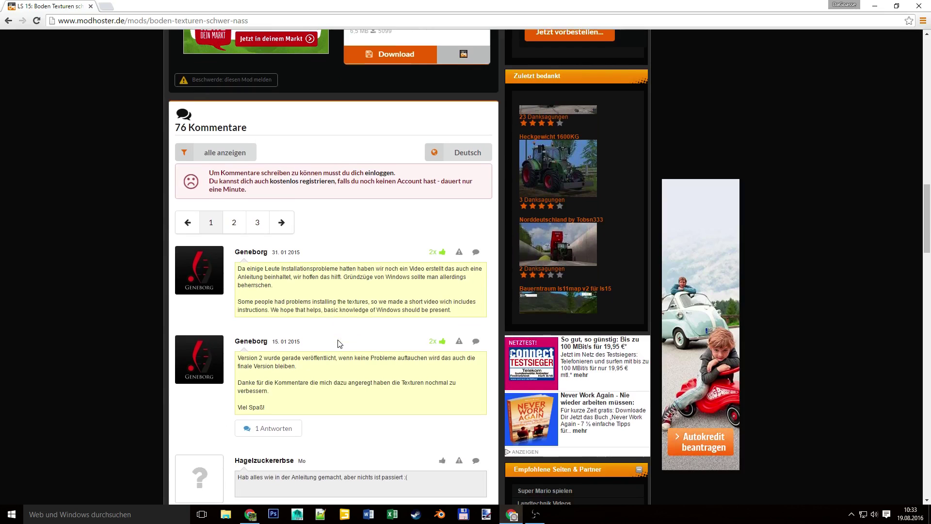
scroll(338, 343, "up", 5)
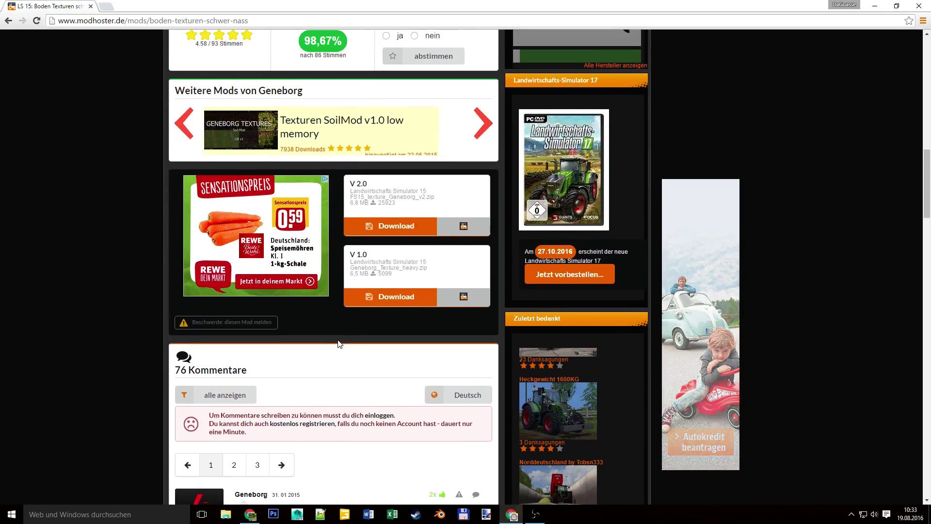
Download version V 2.0 of the mod through the Modhoster-Highspeed Download and return to the mod page
left_click(460, 218)
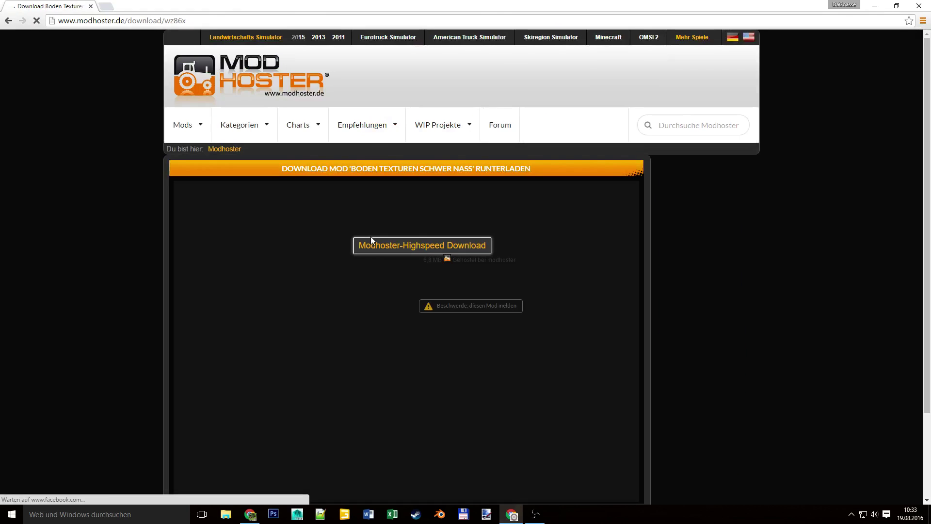
left_click(374, 245)
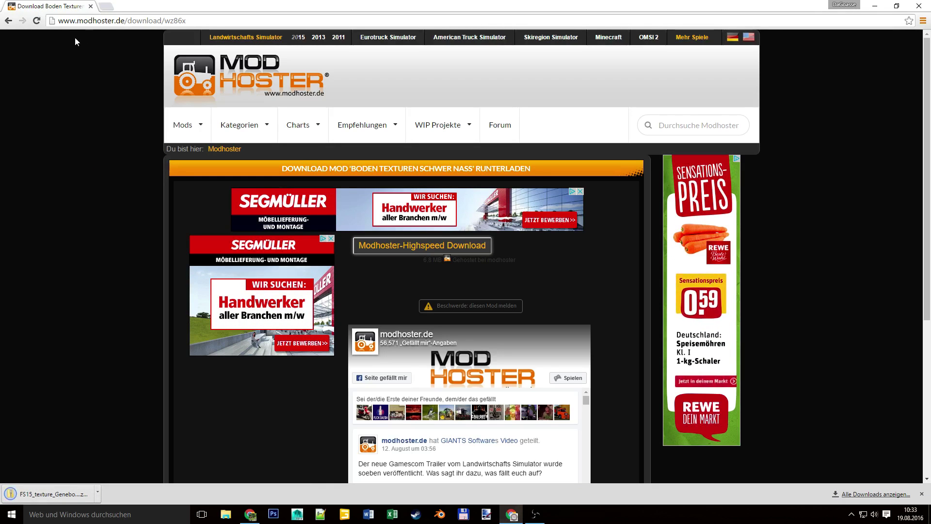
left_click(8, 20)
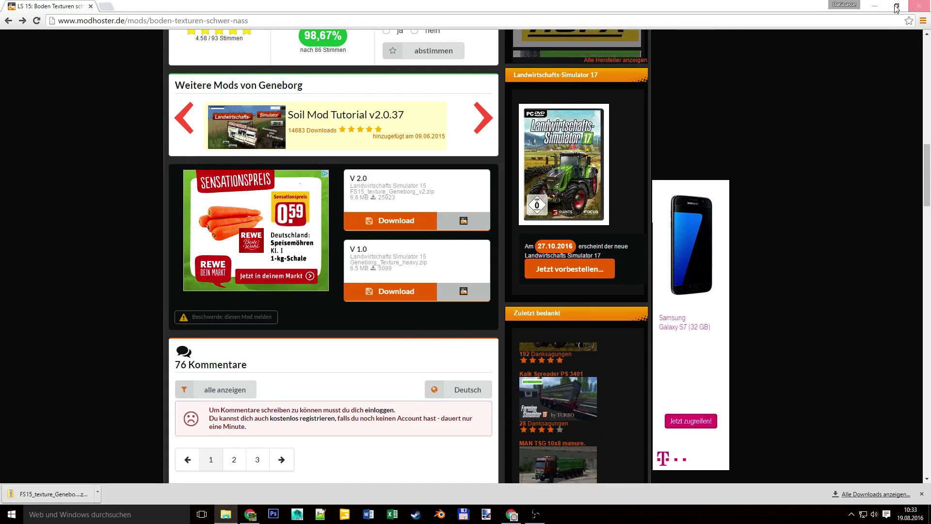
Show the desktop and place the downloaded FS15_texture_Geneborg_v2 archive on it
key("super+d")
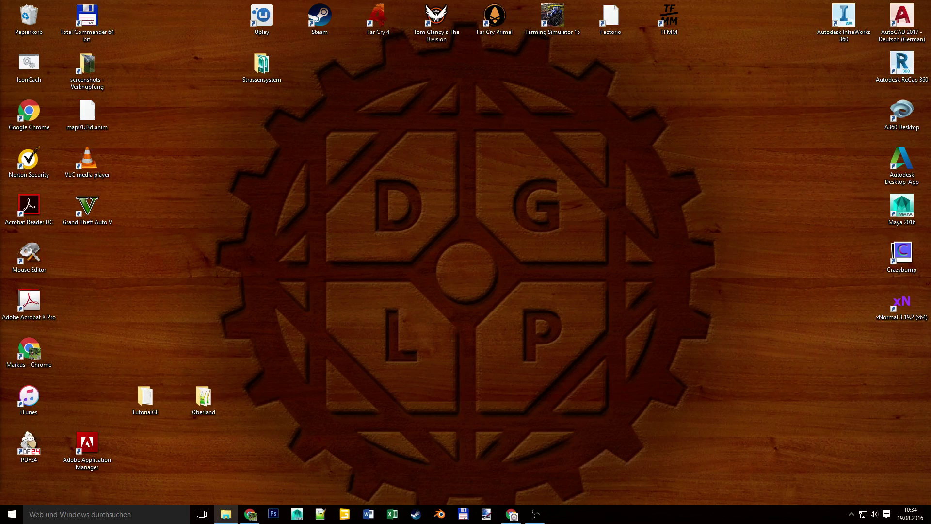
left_click_drag(395, 304, 394, 305)
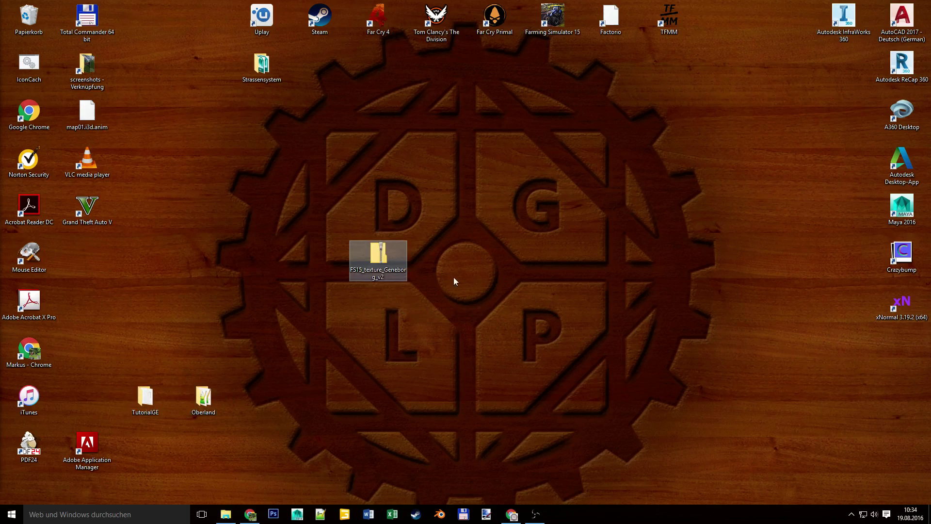
Open the FS15_texture_Geneborg_v2 archive to inspect its contents, and close the window
double_click(386, 270)
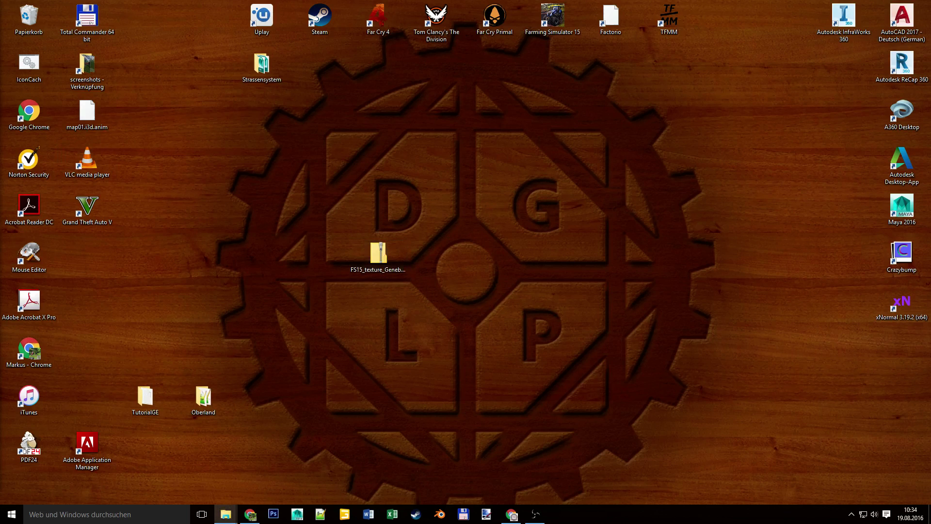
left_click_drag(0, 170, 557, 71)
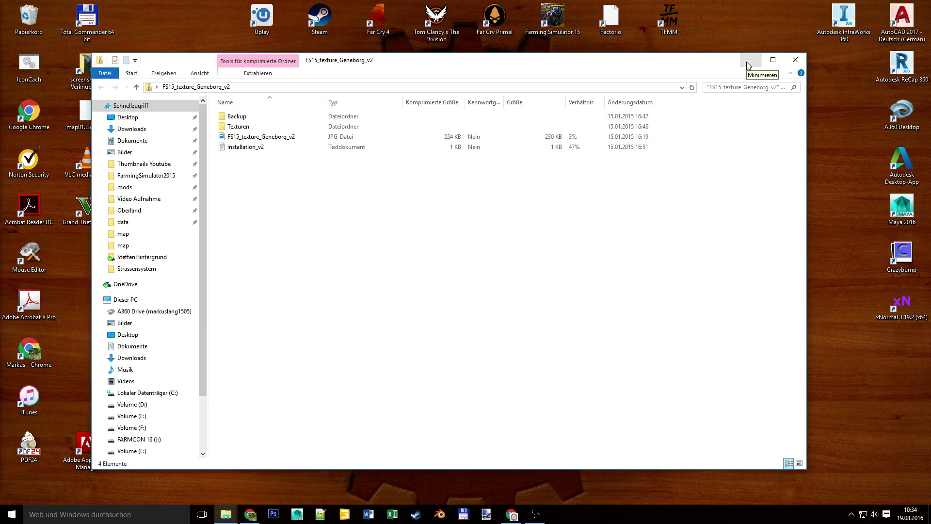
left_click(796, 59)
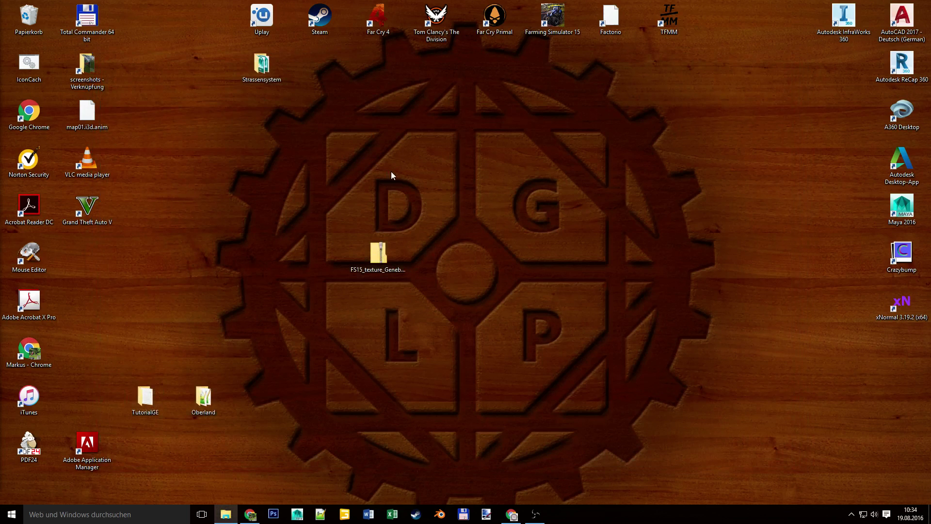
Extract the archive on the desktop with 7-Zip into its own folder named FS15_texture_Geneborg_v2
right_click(371, 256)
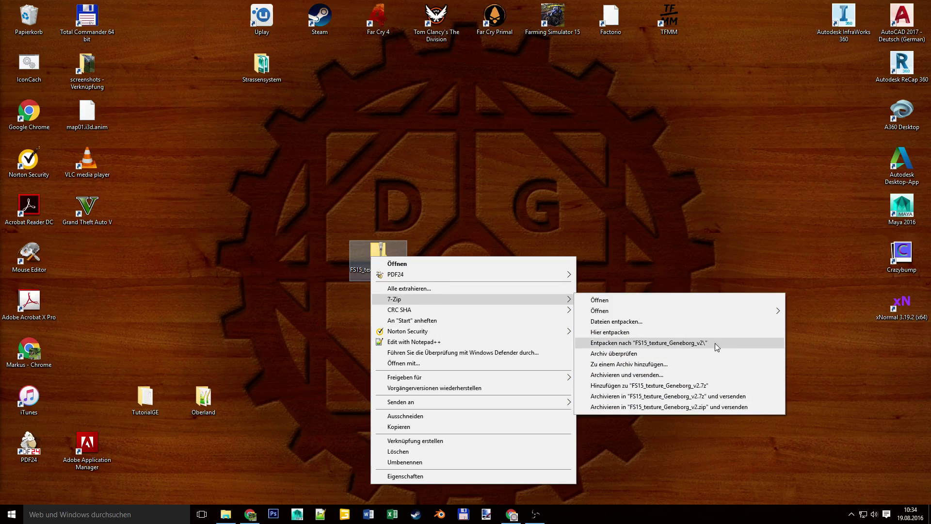
left_click(666, 343)
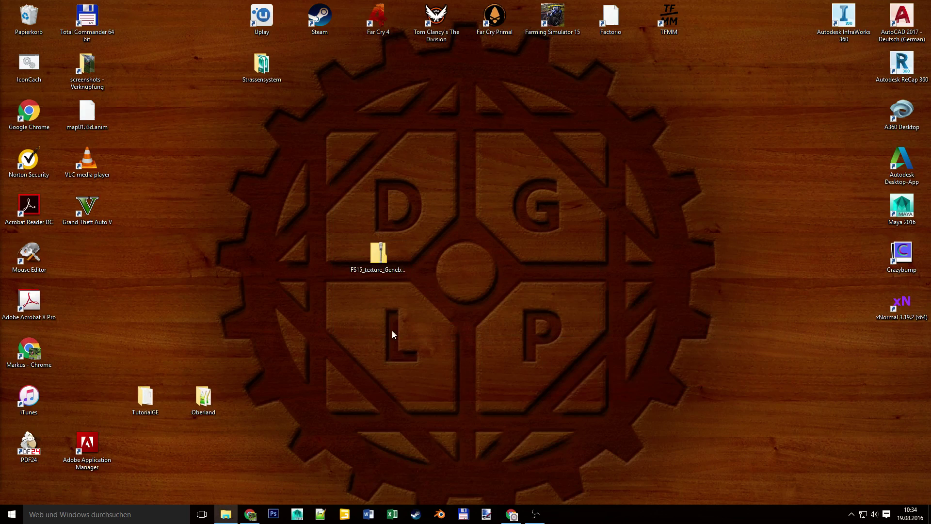
Place the extracted FS15_texture_Geneborg_v2 folder near its archive, open it, look into the Backup subfolder and return
left_click_drag(81, 266, 359, 320)
double_click(367, 319)
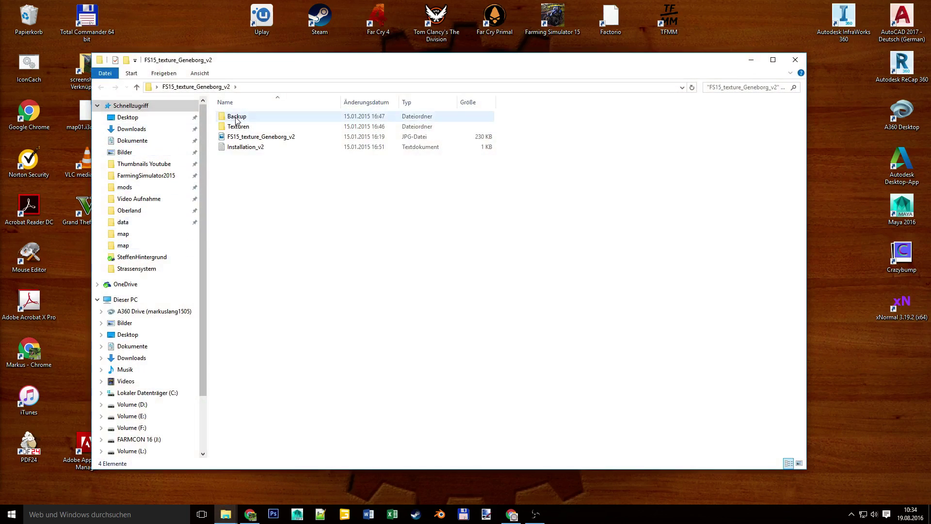
double_click(236, 115)
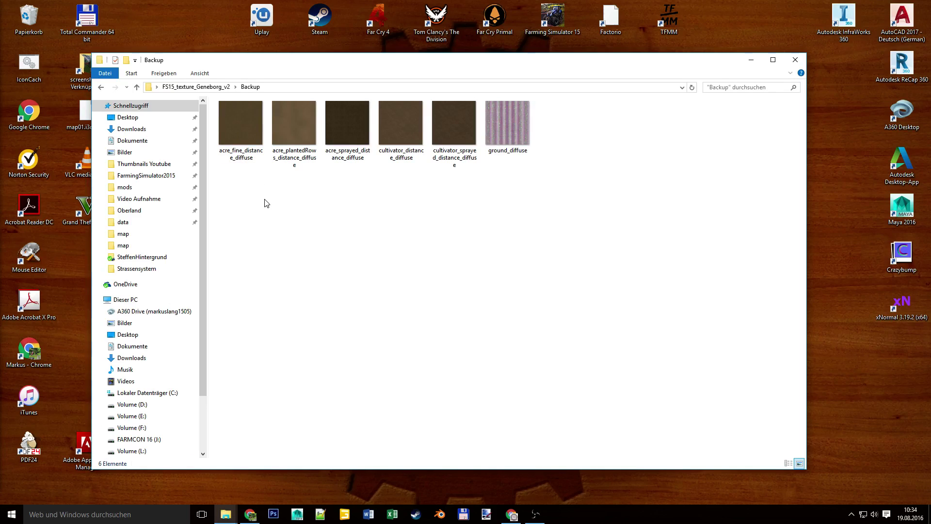
left_click(101, 88)
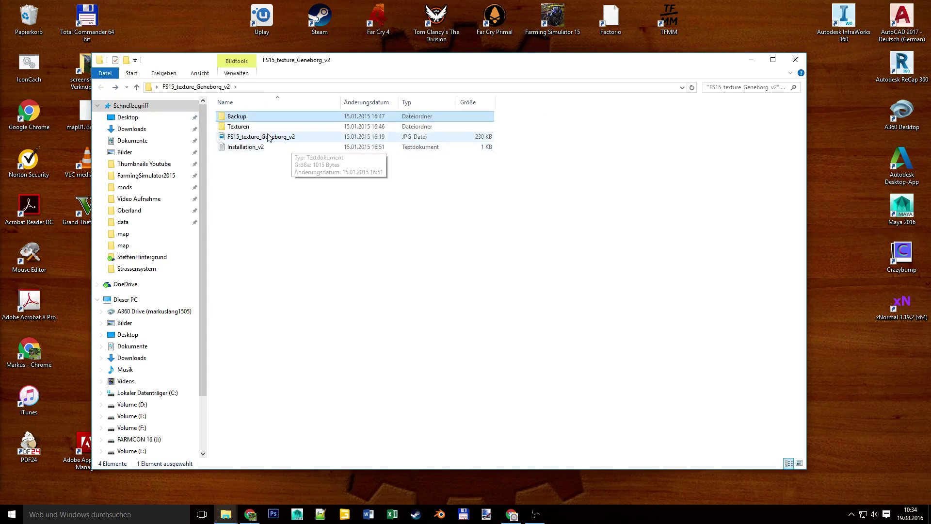
Copy all six texture files from the Texturen subfolder and minimize the mod folder window
double_click(238, 127)
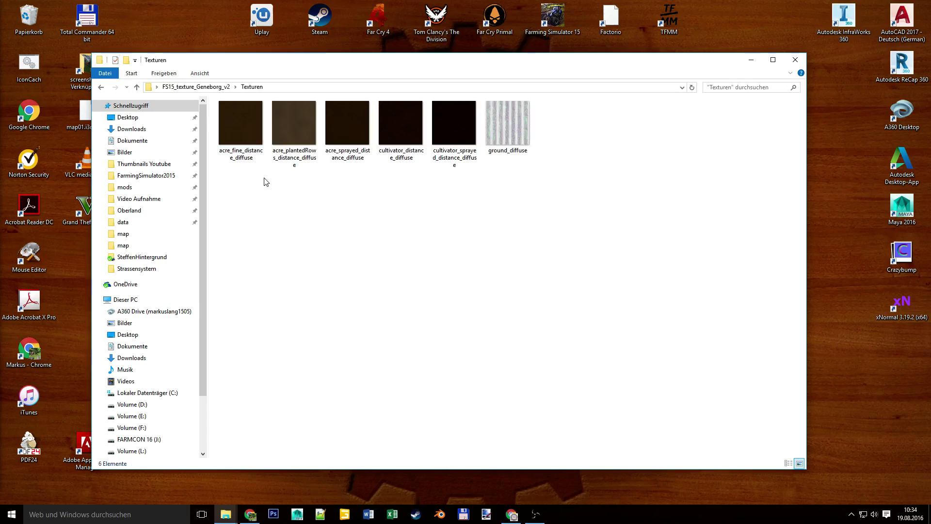
left_click(265, 160)
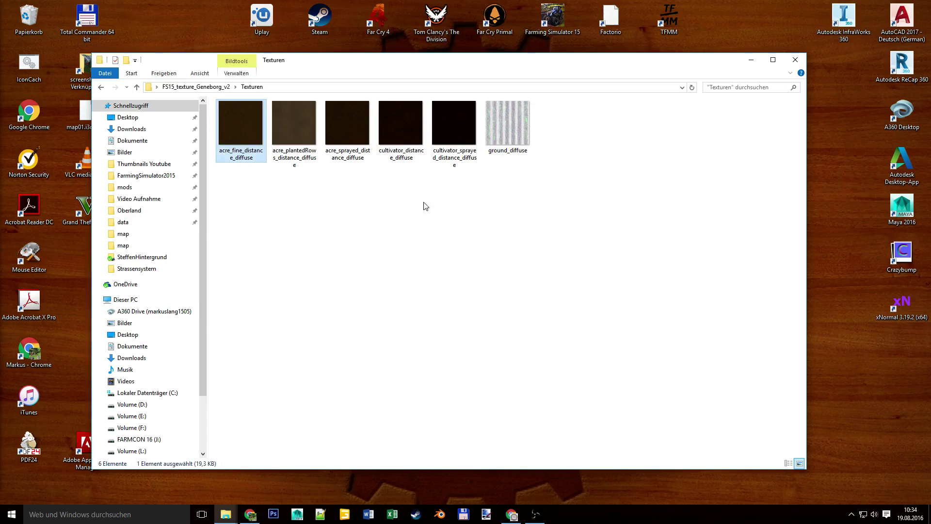
left_click(505, 147, "shift")
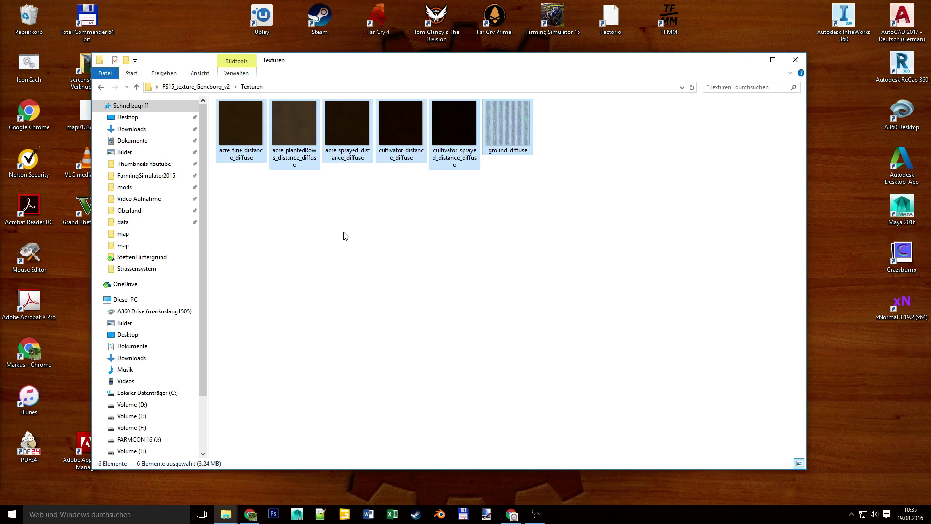
key("alt+Left")
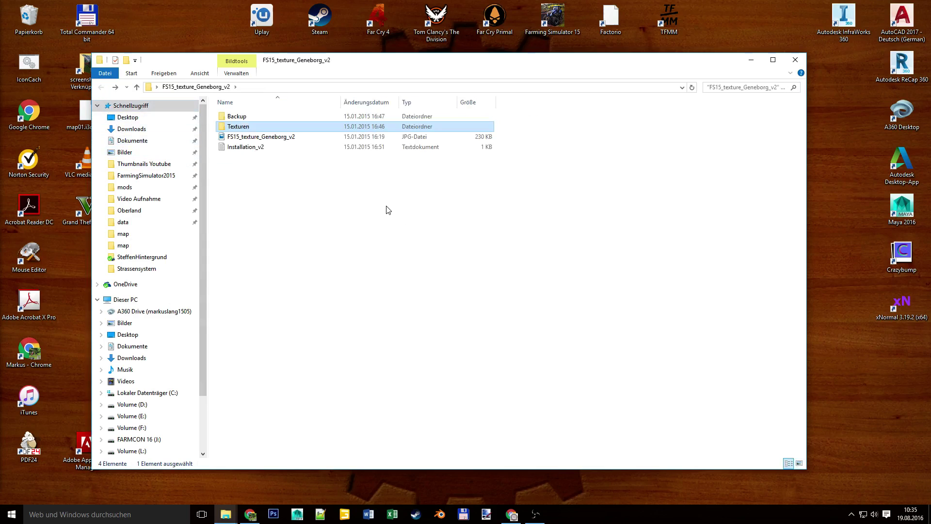
left_click(751, 59)
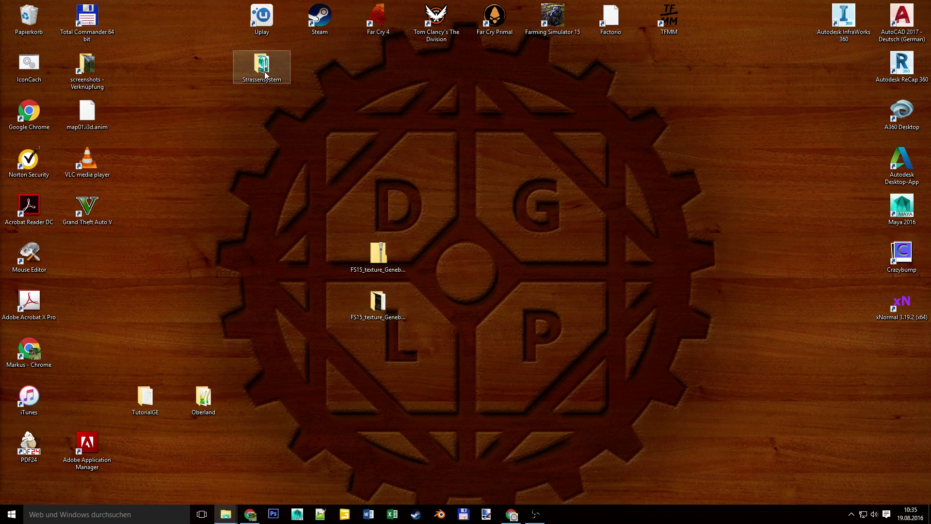
Go to map\textures of the Oberland map in F:\Modding\LS15\Maps and check its terrain subfolder
double_click(223, 404)
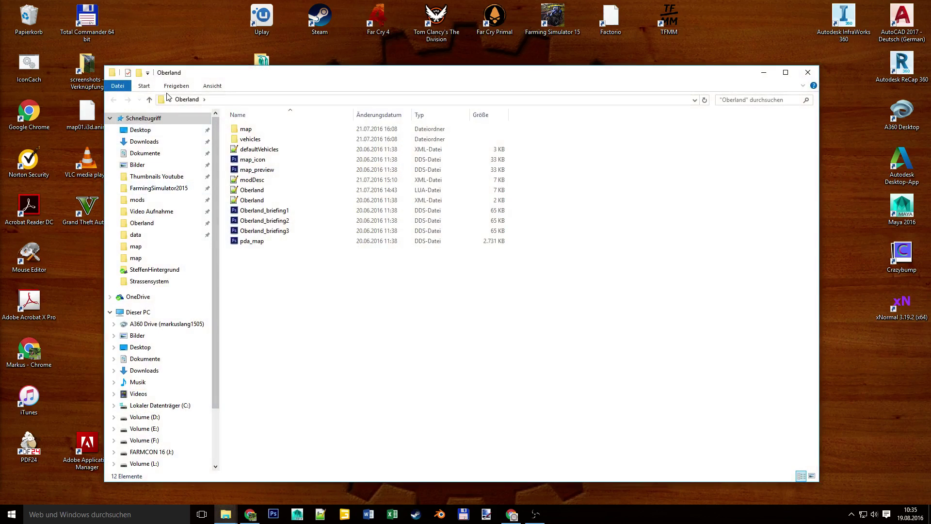
left_click(145, 223)
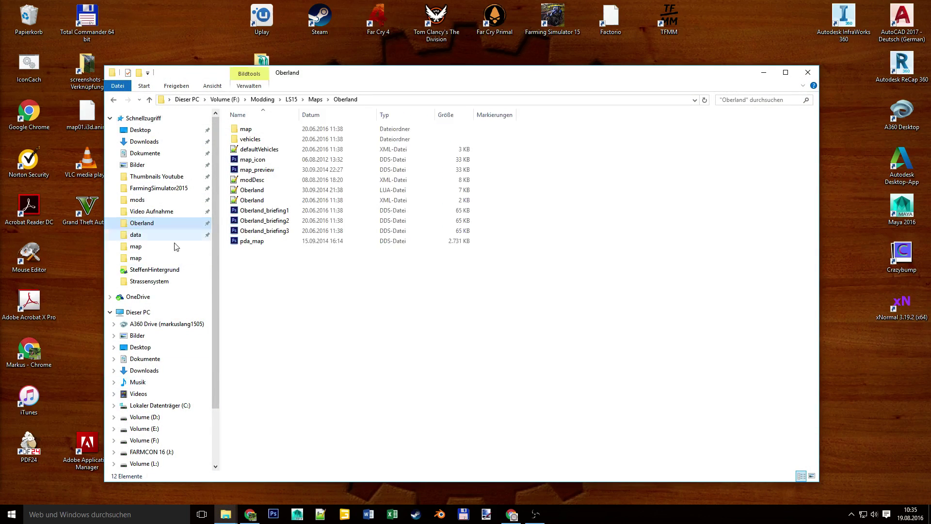
double_click(262, 129)
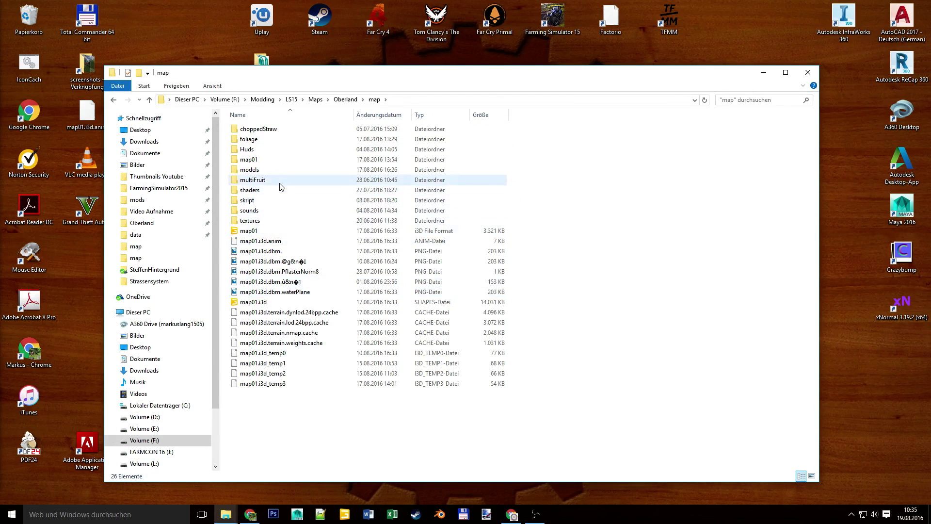
double_click(273, 220)
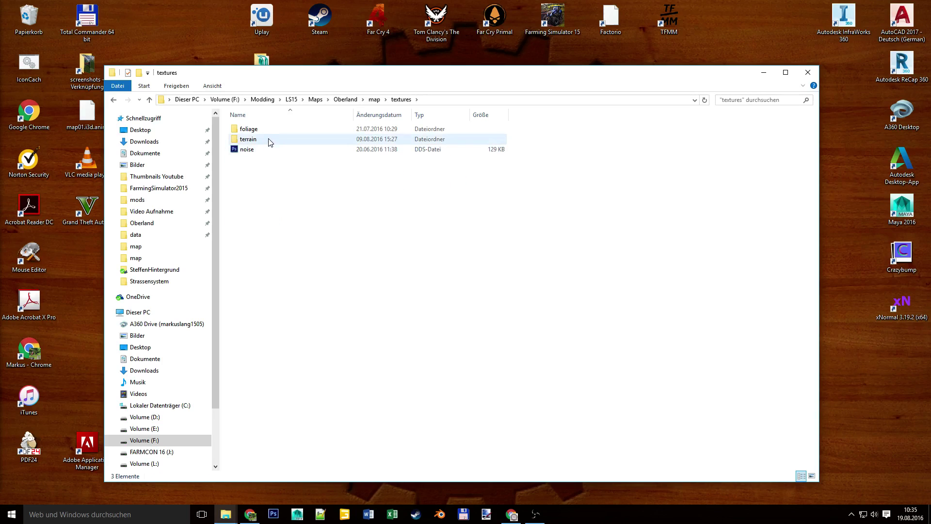
double_click(270, 141)
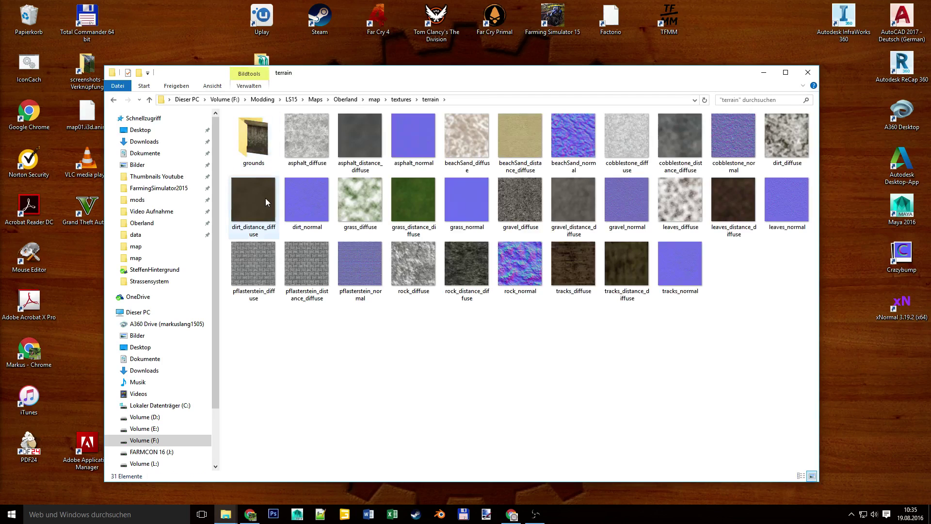
left_click(115, 100)
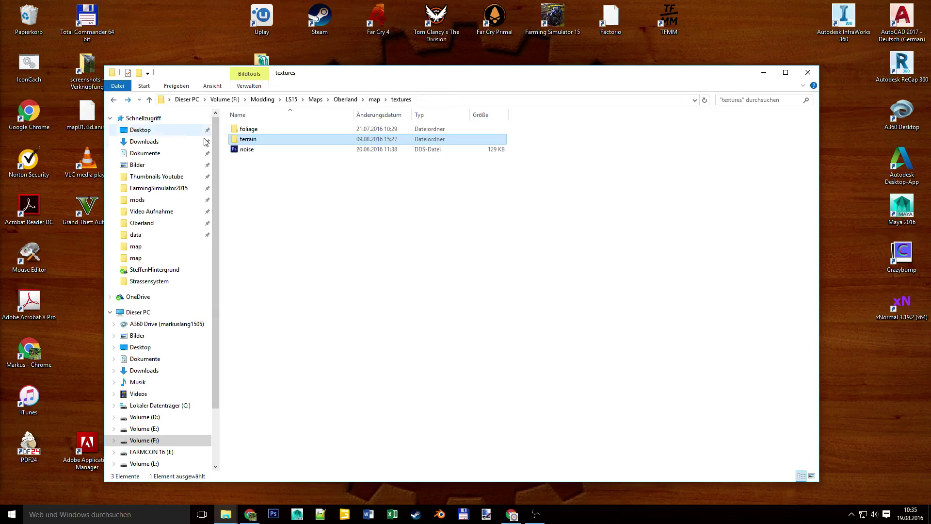
Paste the copied textures into the foliage subfolder, replace the files of the same name, and minimize the window
double_click(242, 129)
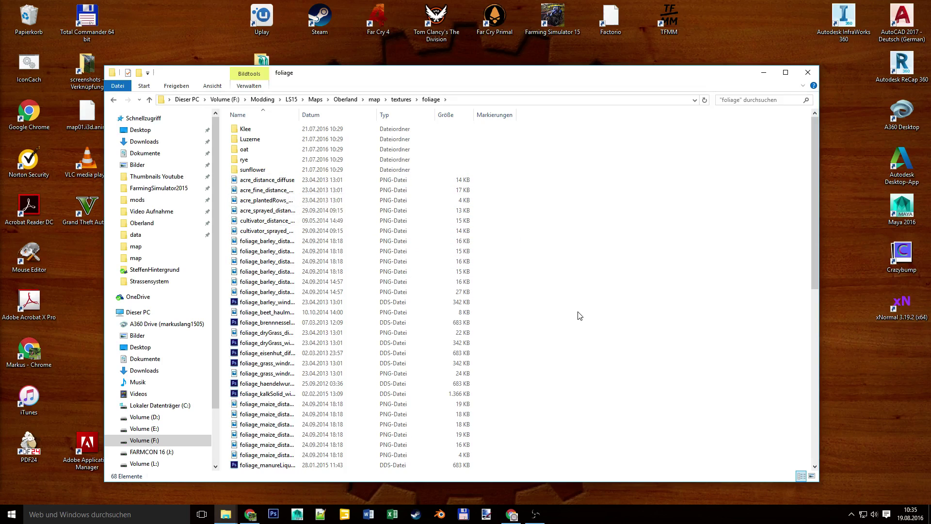
key("ctrl+v")
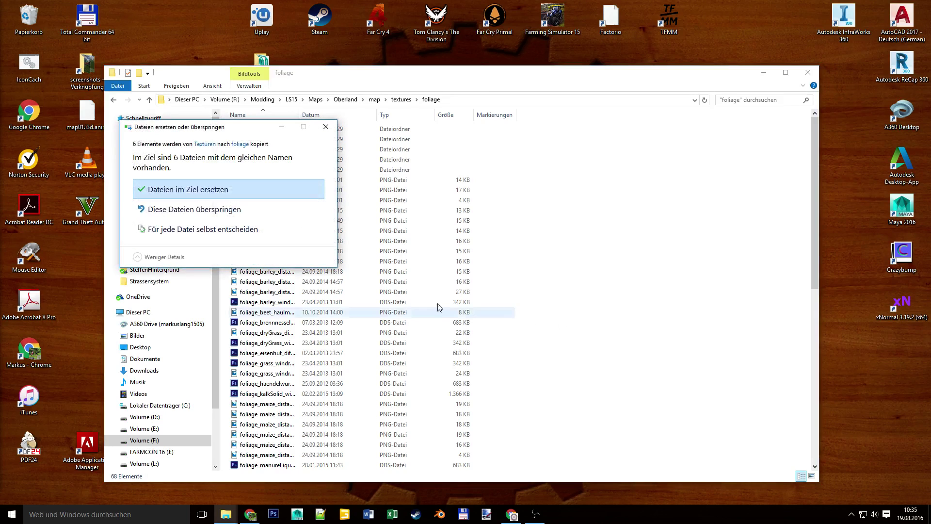
left_click(210, 186)
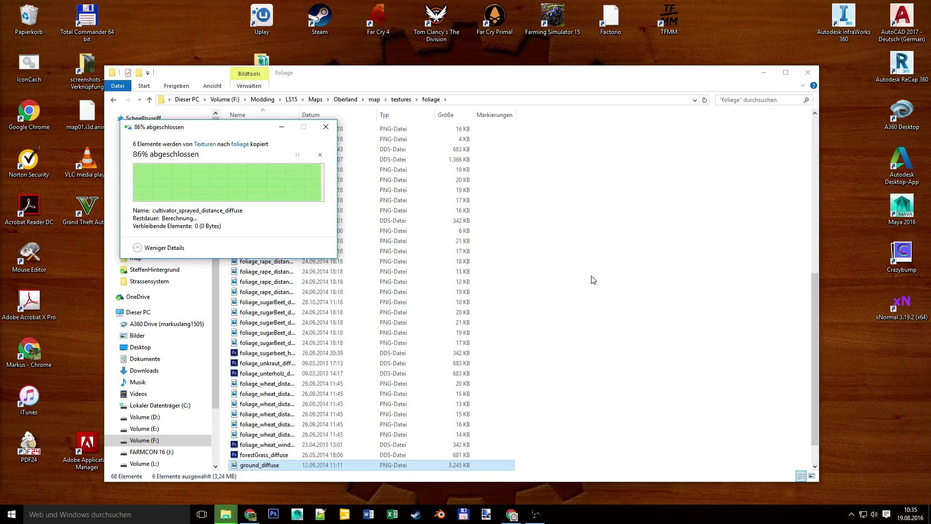
left_click(764, 72)
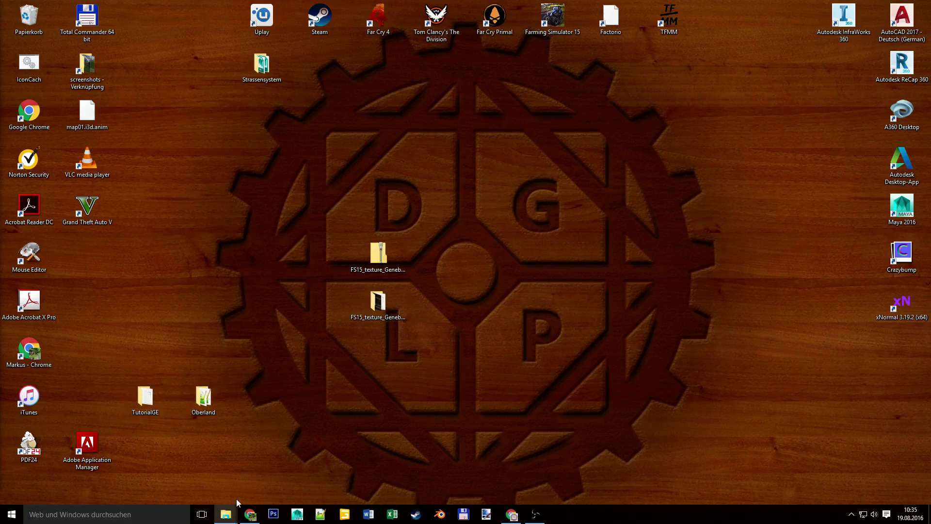
Return to the Oberland map folder, open map01 in GIANTS Editor and maximize the editor window
mouse_move(225, 518)
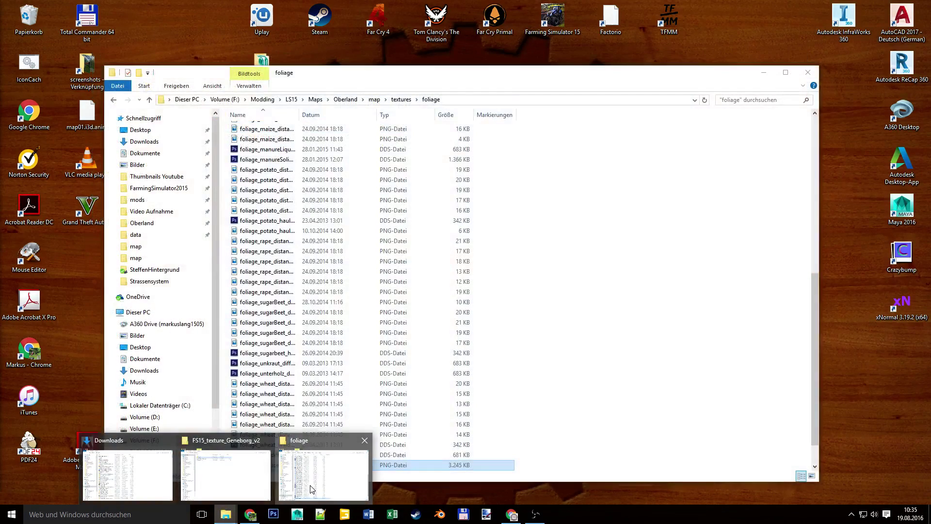
left_click(321, 477)
left_click(113, 100)
left_click(114, 99)
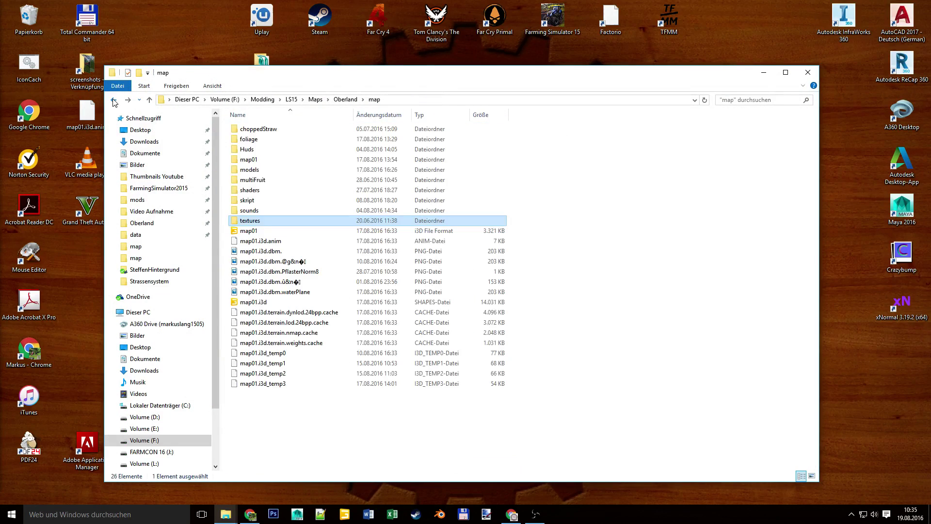
left_click(281, 231)
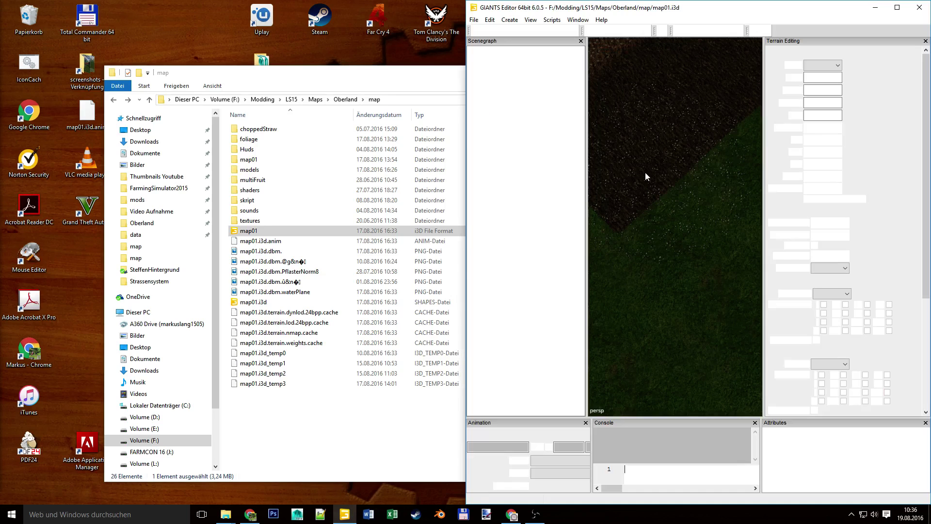
double_click(765, 12)
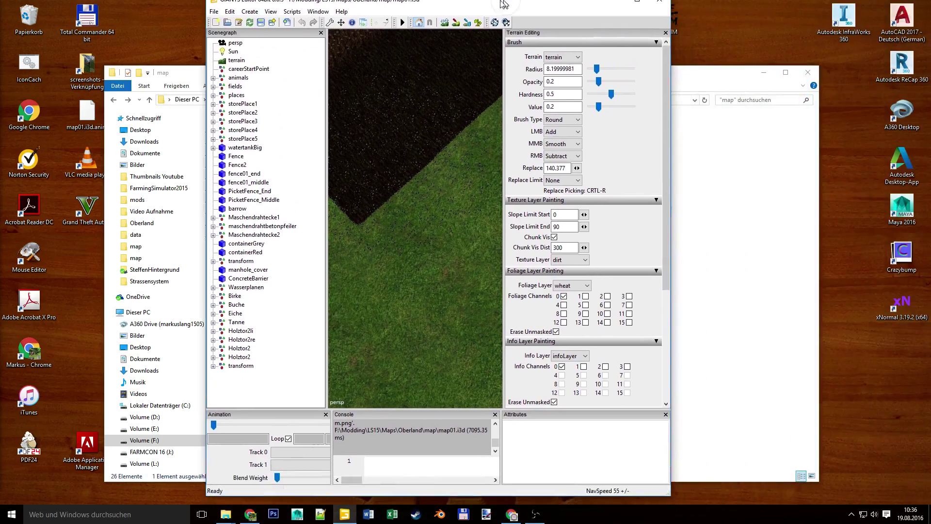
Paint a round ground patch on the grass beside the field with foliage layer terrainDetail, channels 0, 5 and 6, and radius about 4.2
right_click_drag(412, 153, 231, 275)
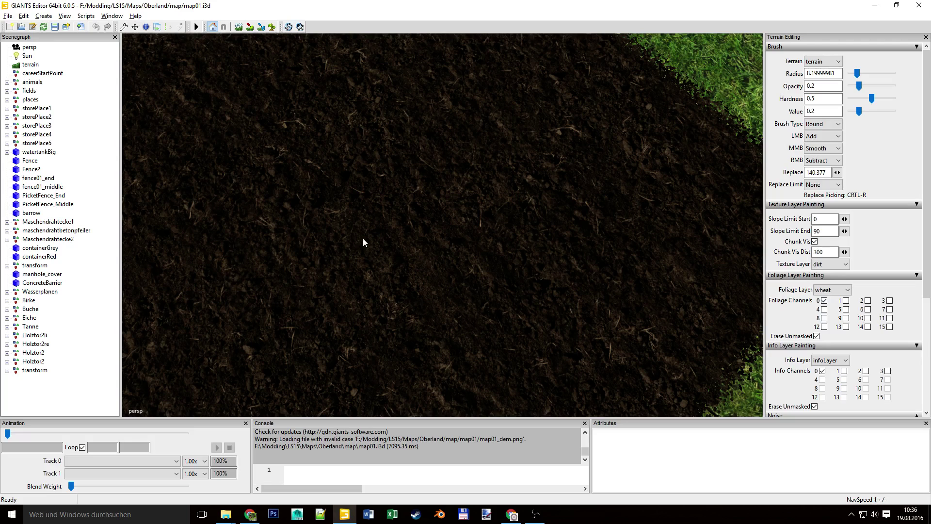
right_click_drag(406, 261, 454, 310)
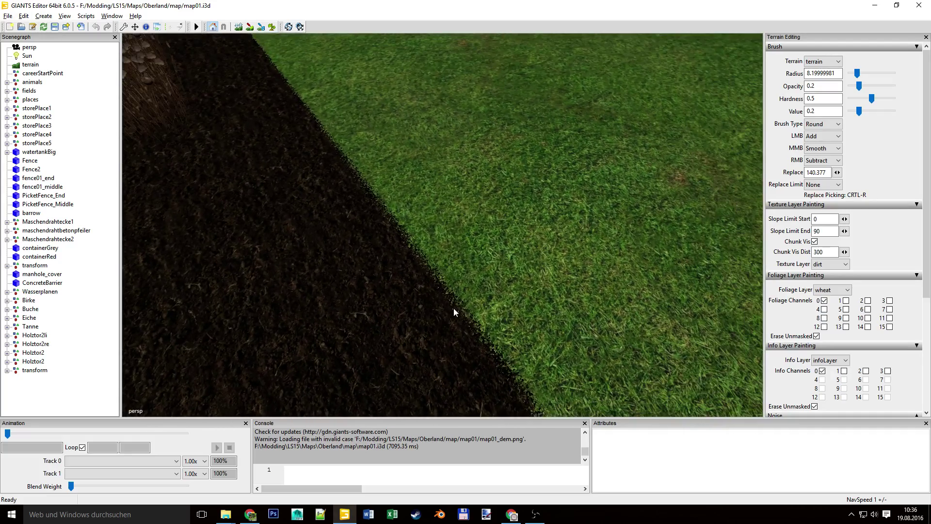
left_click(844, 291)
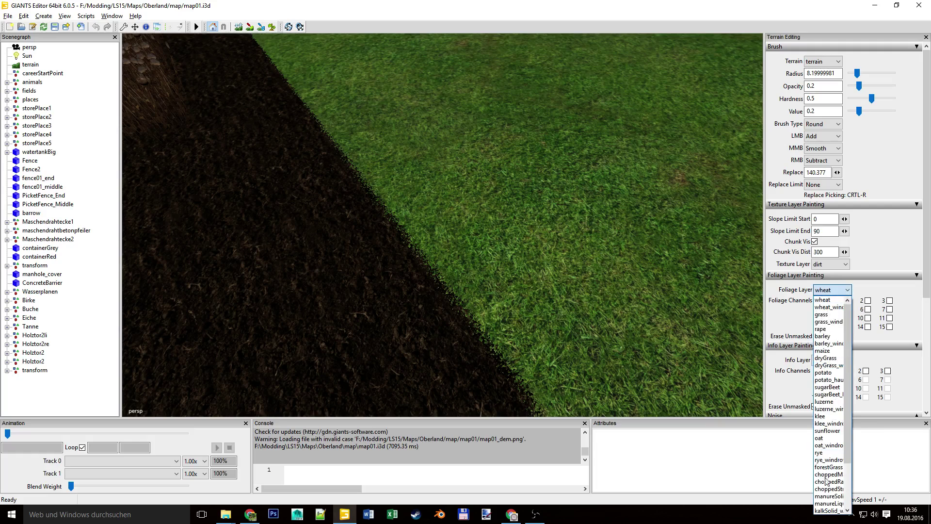
scroll(827, 485, "up", 5)
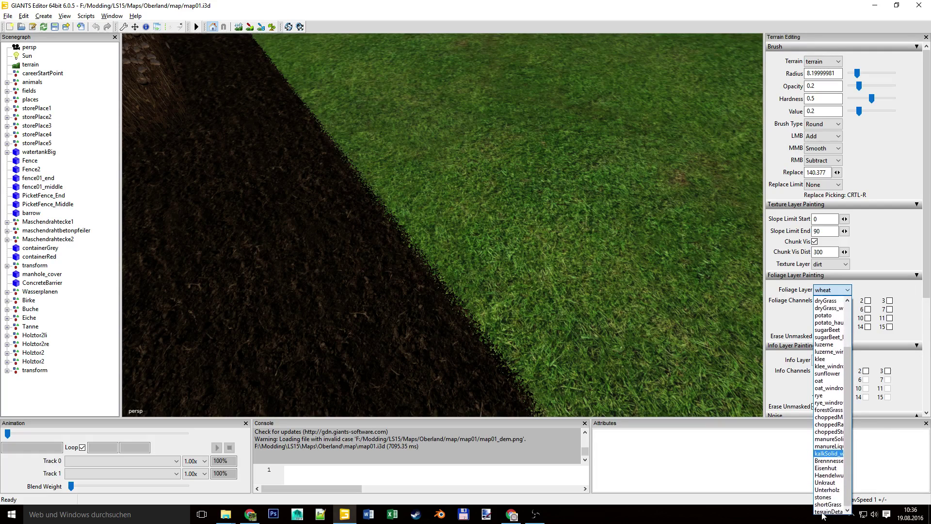
left_click(833, 336)
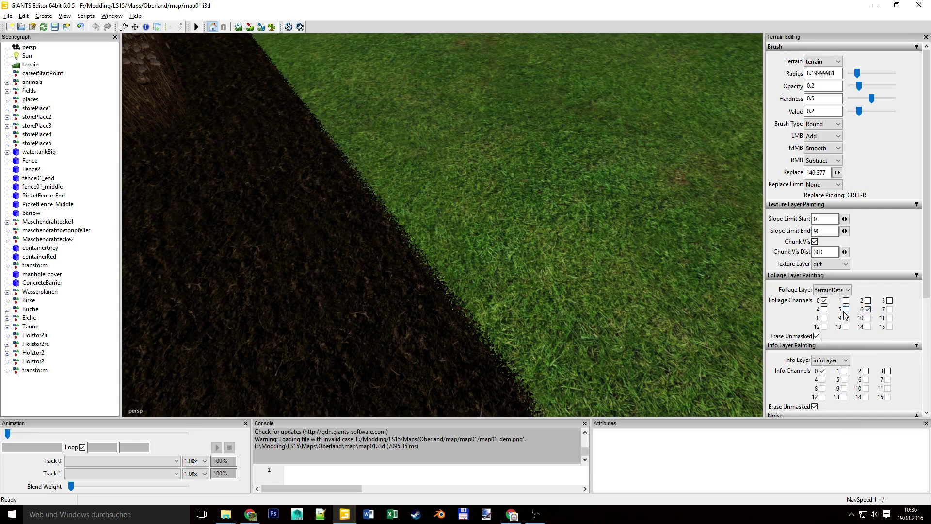
left_click(272, 27)
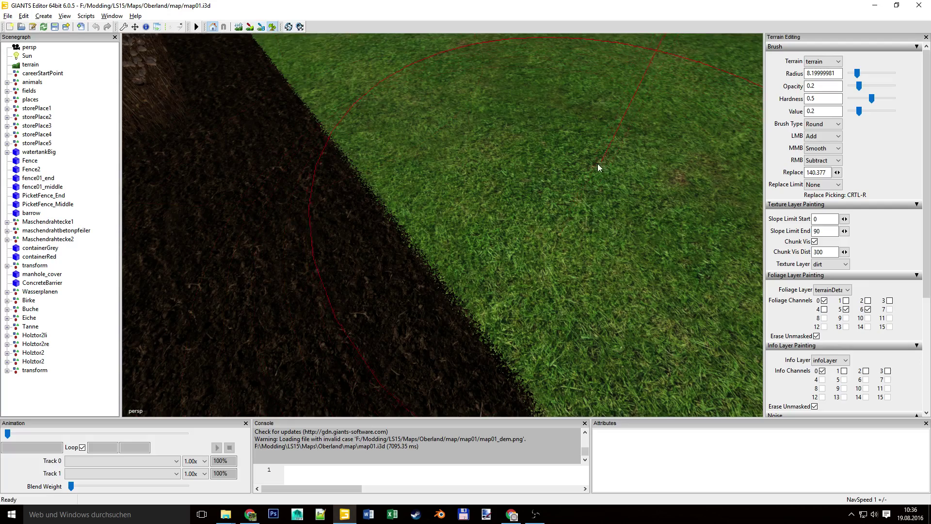
left_click(539, 153)
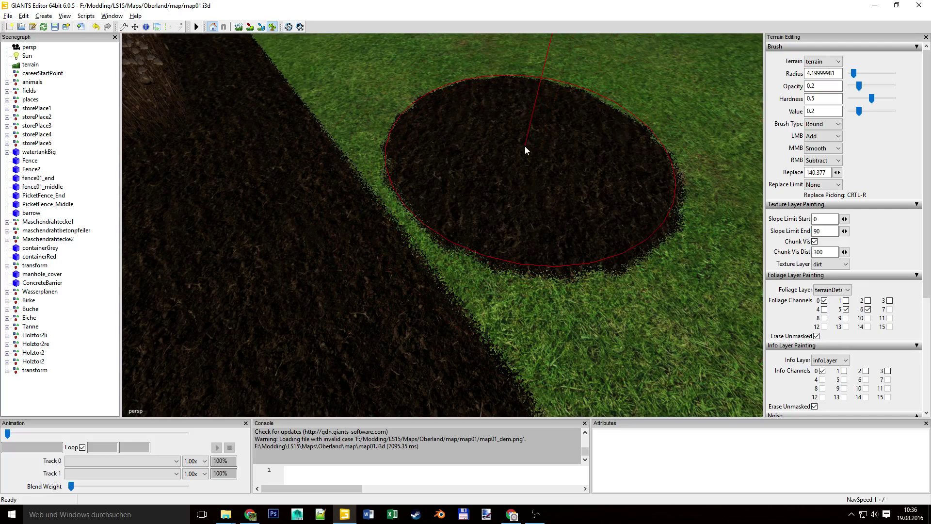
Switch the foliage channels from 0 to 1, keeping 5 and 6, and paint a ploughed patch beside the first one
scroll(476, 194, "up", 2)
mouse_move(476, 194)
middle_mouse_down()
mouse_move(361, 264)
mouse_move(298, 339)
middle_mouse_up()
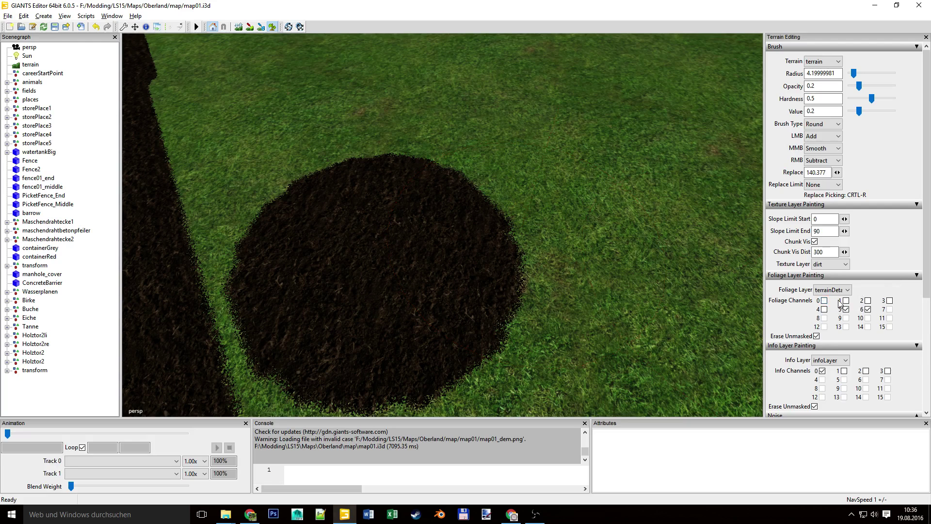
left_click(623, 212)
mouse_move(651, 292)
middle_mouse_down()
mouse_move(512, 296)
mouse_move(368, 335)
middle_mouse_up()
scroll(452, 313, "up", 4)
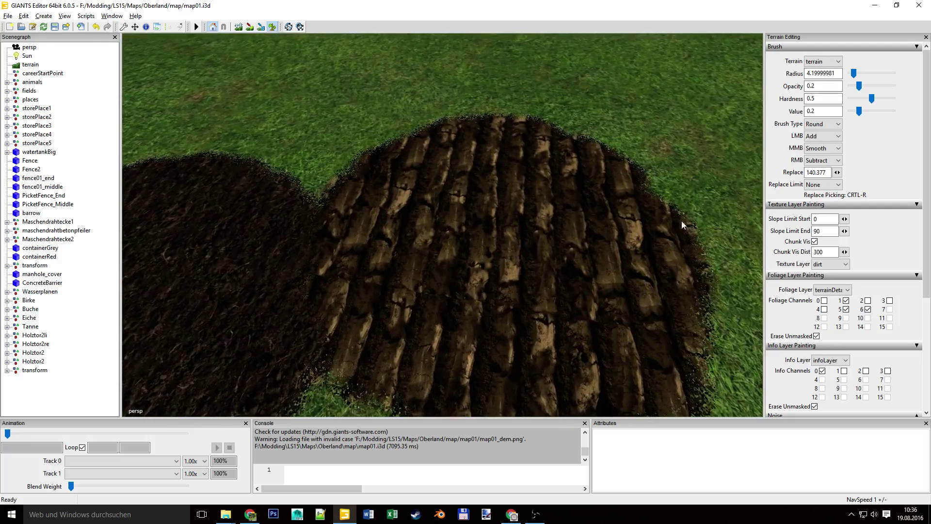
middle_click_drag(563, 305, 323, 318)
scroll(323, 318, "down", 5)
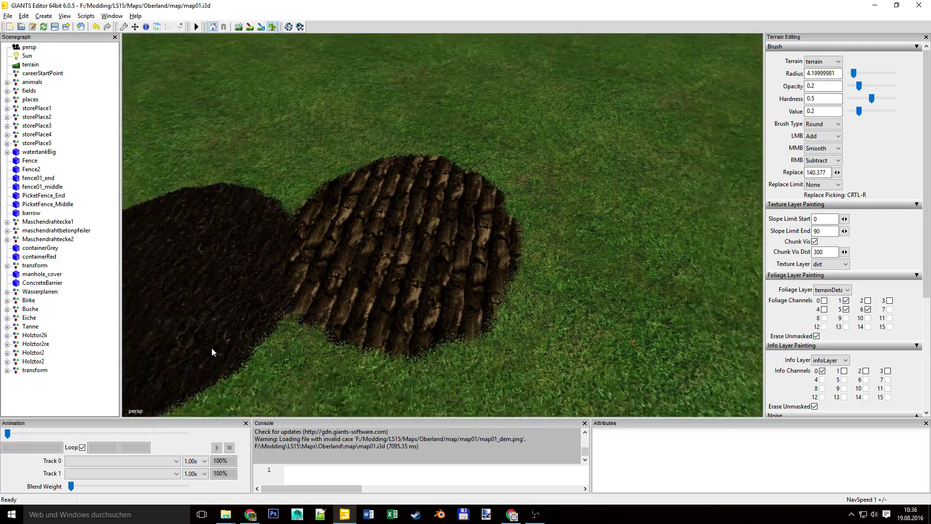
Extend the ploughed ground over the first round patch towards the field's edge
mouse_move(399, 307)
left_mouse_down()
mouse_move(424, 241)
mouse_move(449, 82)
mouse_move(436, 269)
mouse_move(495, 168)
mouse_move(477, 234)
left_mouse_up()
mouse_move(477, 234)
middle_mouse_down()
mouse_move(378, 229)
mouse_move(251, 95)
mouse_move(358, 225)
mouse_move(427, 223)
mouse_move(364, 250)
mouse_move(549, 251)
mouse_move(521, 256)
middle_mouse_up()
mouse_move(241, 212)
left_mouse_down()
mouse_move(235, 129)
mouse_move(254, 254)
mouse_move(370, 262)
left_mouse_up()
mouse_move(370, 262)
middle_mouse_down()
mouse_move(305, 285)
mouse_move(476, 266)
mouse_move(407, 323)
mouse_move(206, 383)
mouse_move(228, 374)
middle_mouse_up()
mouse_move(312, 284)
middle_mouse_down()
mouse_move(203, 313)
mouse_move(250, 315)
mouse_move(295, 364)
mouse_move(594, 217)
mouse_move(346, 307)
mouse_move(452, 239)
middle_mouse_up()
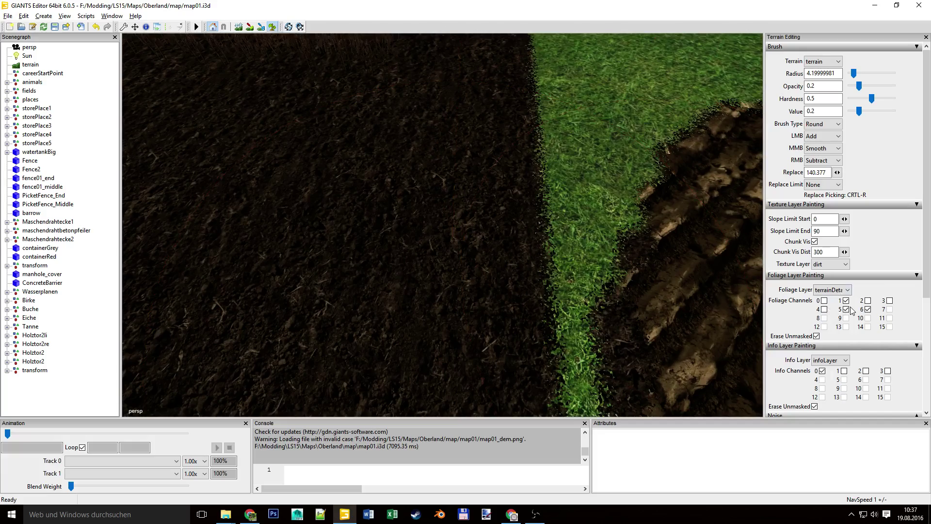
Switch the foliage channels from 1 to 2, keeping 5 and 6, and paint a patch on the field's corner
middle_click_drag(535, 328, 403, 349)
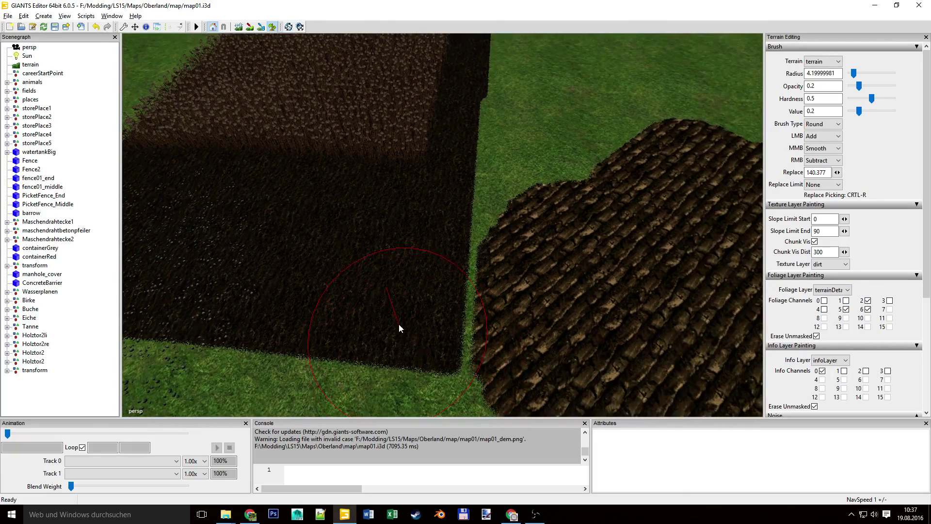
left_click_drag(399, 324, 380, 327)
middle_click_drag(283, 382, 76, 347)
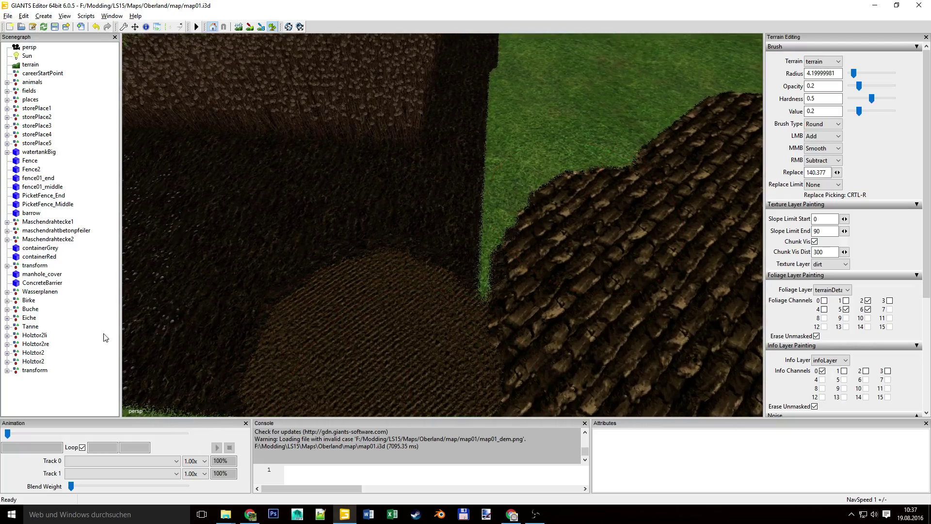
Reduce the brush radius to about 1.95 and examine the painted ground patches at the field's corner
mouse_move(346, 354)
middle_mouse_down()
mouse_move(301, 368)
mouse_move(463, 347)
mouse_move(583, 142)
mouse_move(477, 182)
mouse_move(504, 216)
mouse_move(304, 324)
middle_mouse_up()
scroll(467, 197, "down", 3, "ctrl")
scroll(458, 262, "down", 8, "ctrl")
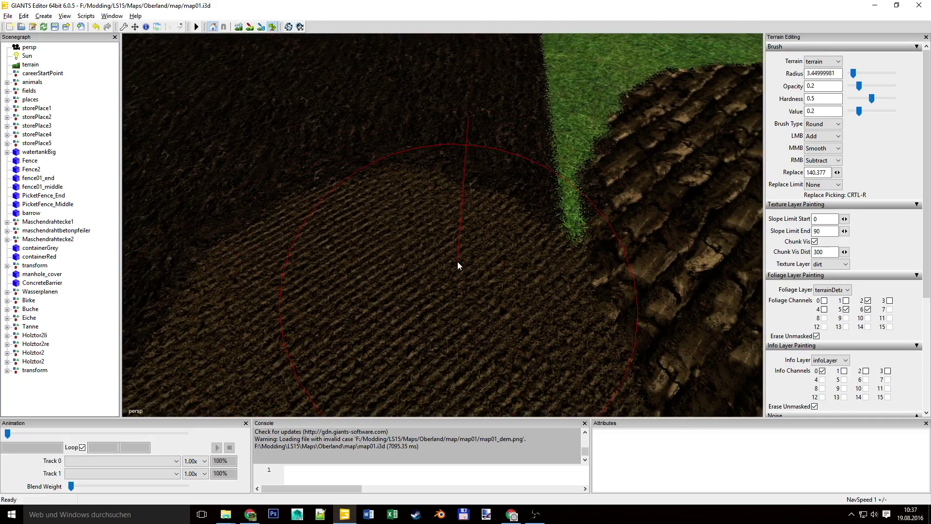
mouse_move(455, 261)
middle_mouse_down()
mouse_move(414, 287)
mouse_move(421, 319)
mouse_move(327, 353)
middle_mouse_up()
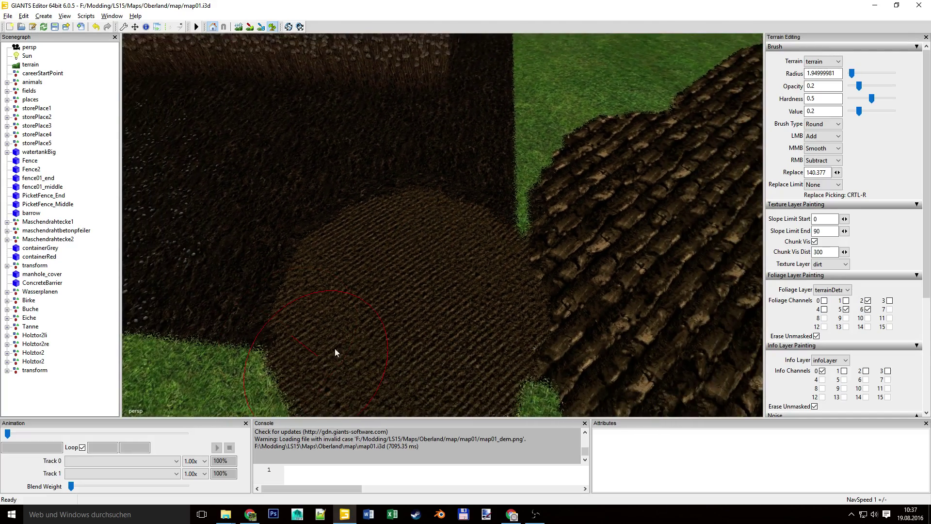
mouse_move(372, 333)
middle_mouse_down()
mouse_move(343, 332)
mouse_move(432, 320)
mouse_move(410, 315)
mouse_move(522, 288)
mouse_move(451, 307)
mouse_move(481, 222)
mouse_move(432, 270)
mouse_move(460, 246)
mouse_move(437, 202)
mouse_move(365, 190)
mouse_move(445, 189)
mouse_move(295, 347)
mouse_move(297, 334)
mouse_move(518, 267)
mouse_move(322, 315)
mouse_move(341, 332)
middle_mouse_up()
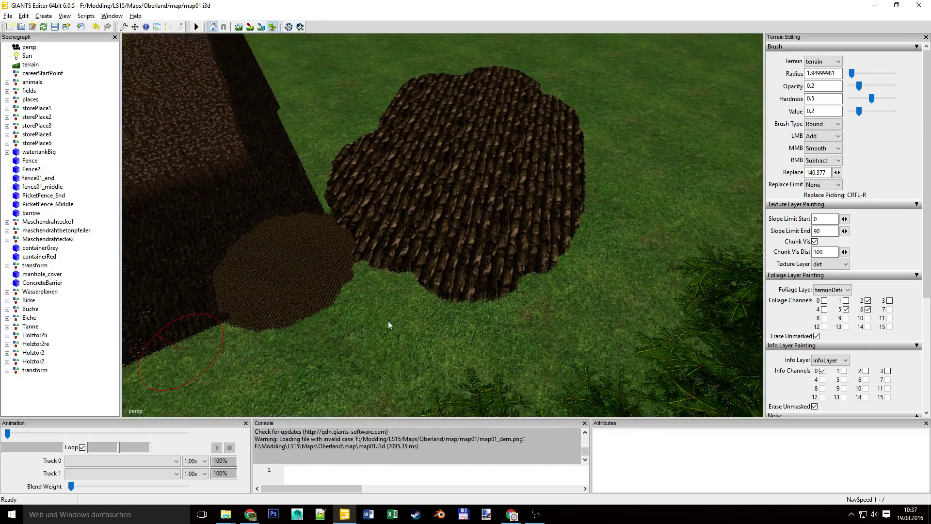
Switch to Chrome and go back from the ground texture mod to Modhoster's list of recommended texture mods
left_click(875, 6)
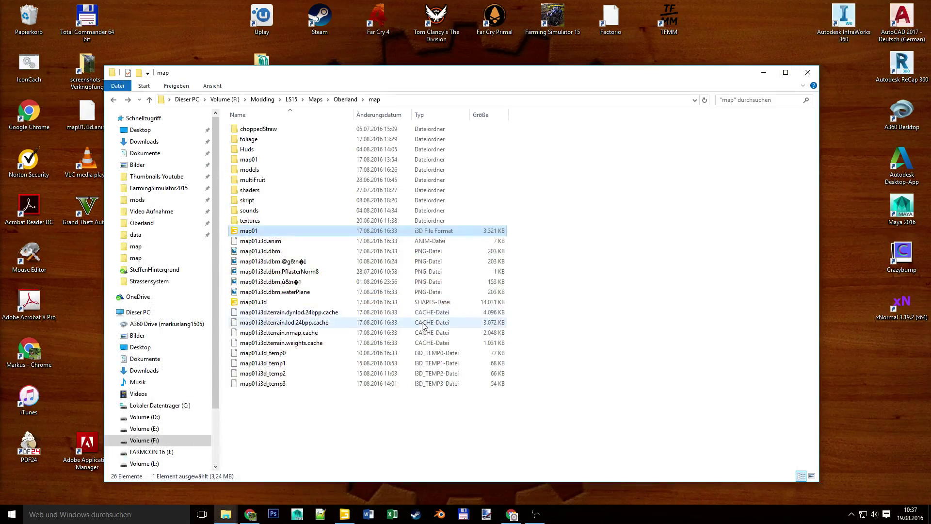
left_click(512, 513)
scroll(81, 150, "up", 10)
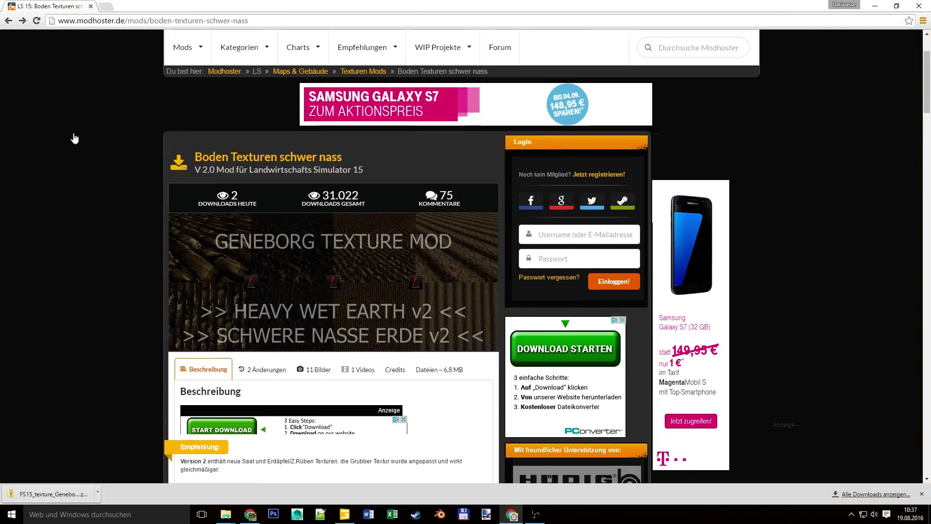
key("alt+Left")
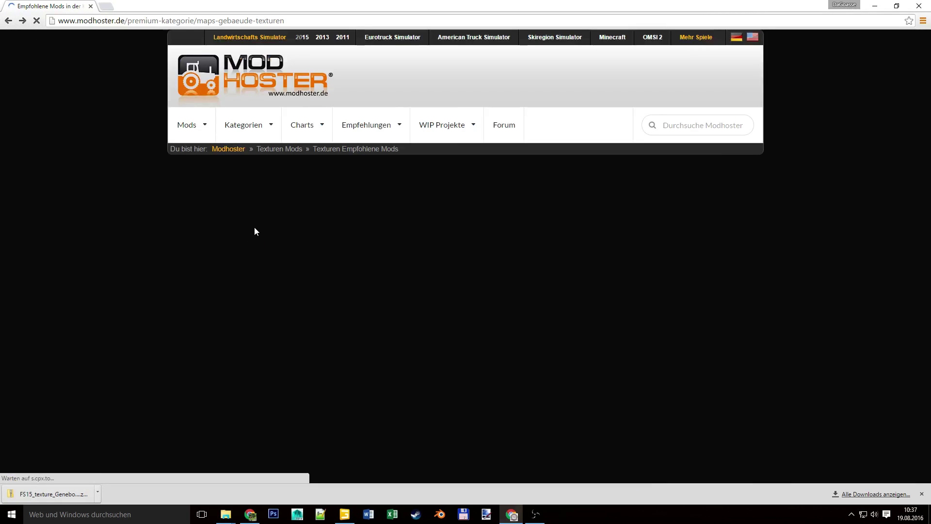
Find the Forgotten Plants Wheat Barley mod in the list of recommended textures and open its page
scroll(293, 228, "down", 3)
scroll(299, 238, "down", 7)
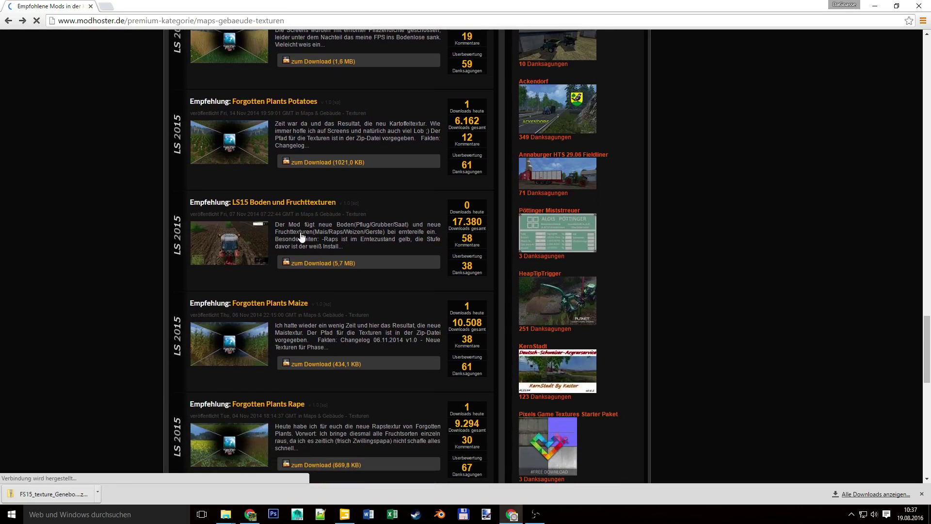
scroll(301, 233, "down", 15)
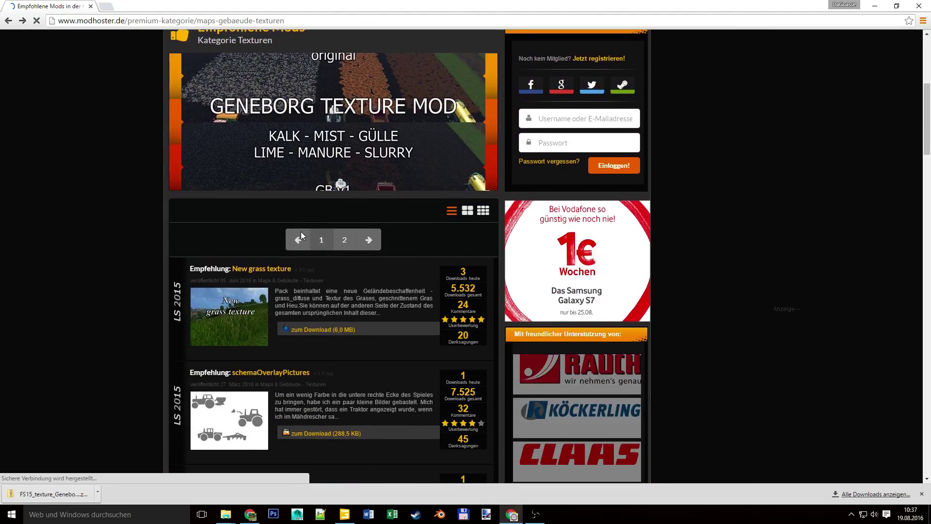
scroll(300, 236, "down", 9)
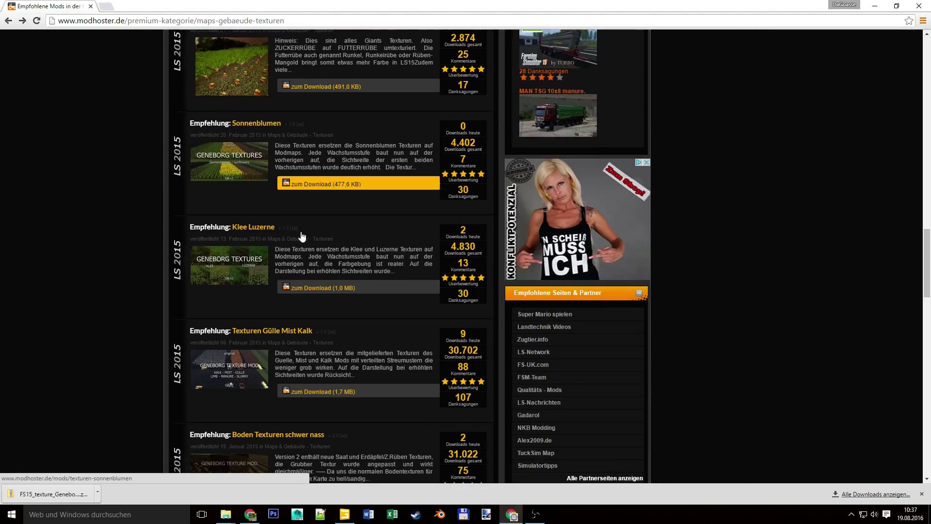
scroll(302, 235, "down", 6)
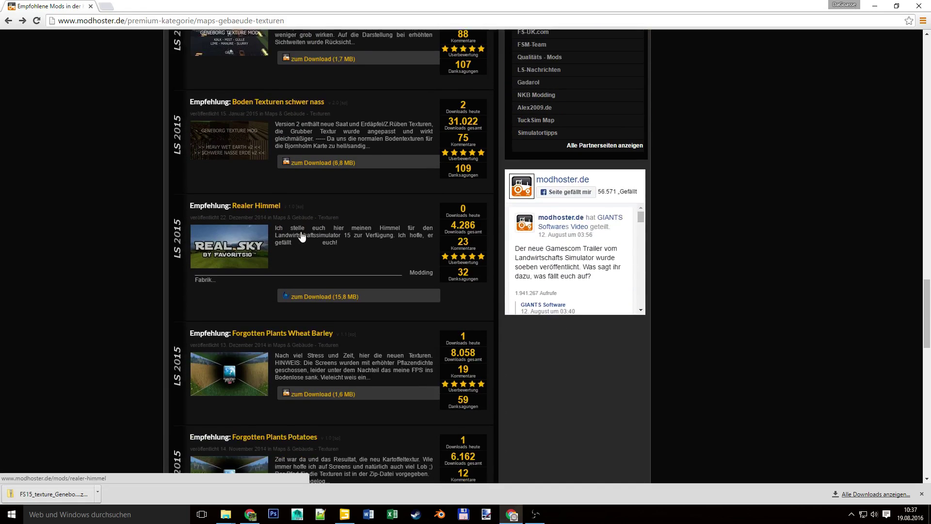
left_click(266, 189)
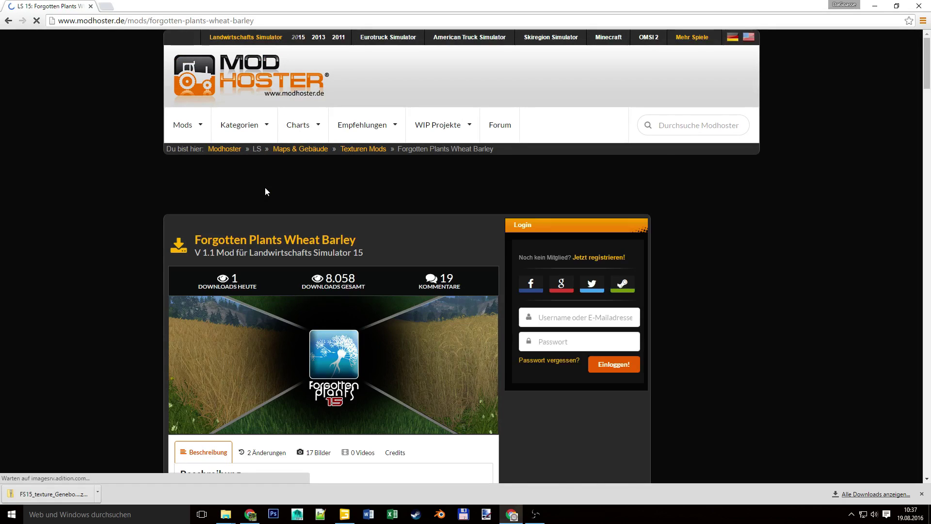
Download version V 1.1 of Forgotten Plants Wheat Barley through the Modhoster-Highspeed Download
scroll(372, 279, "down", 3)
scroll(365, 290, "down", 14)
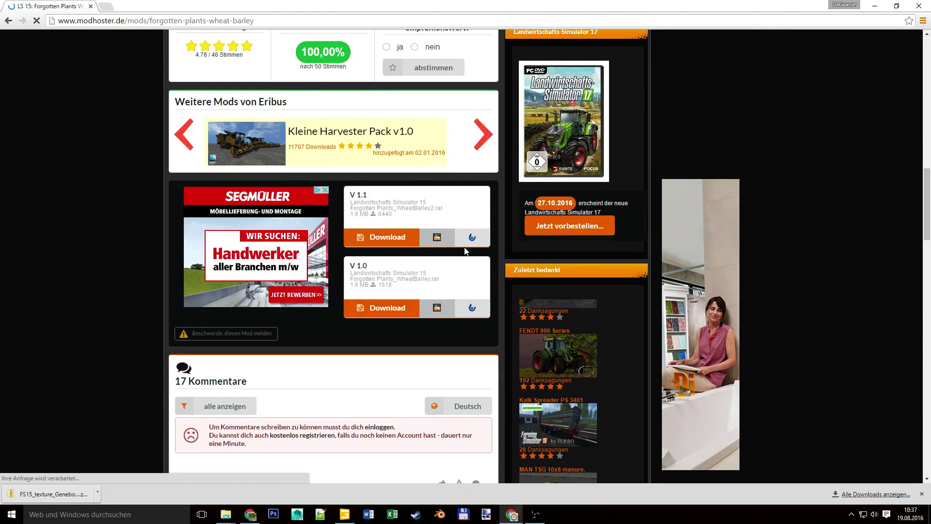
left_click(439, 237)
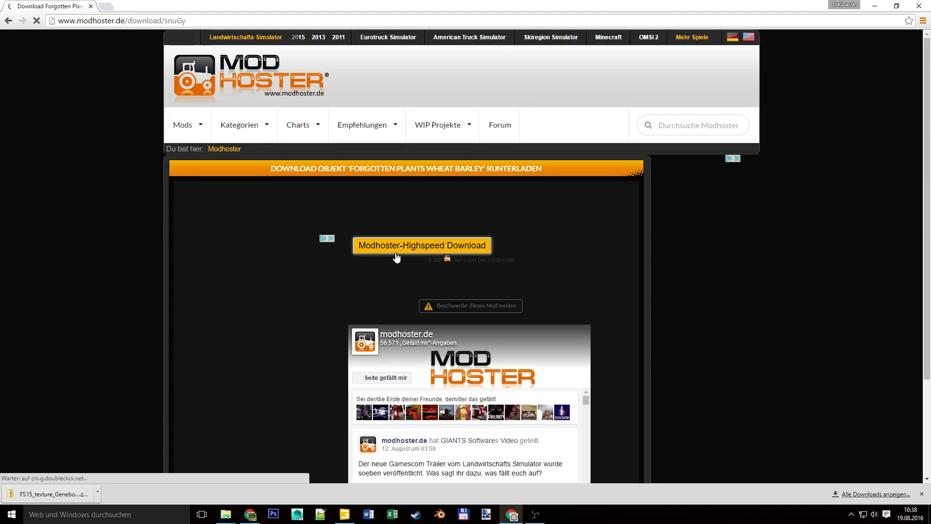
left_click(396, 254)
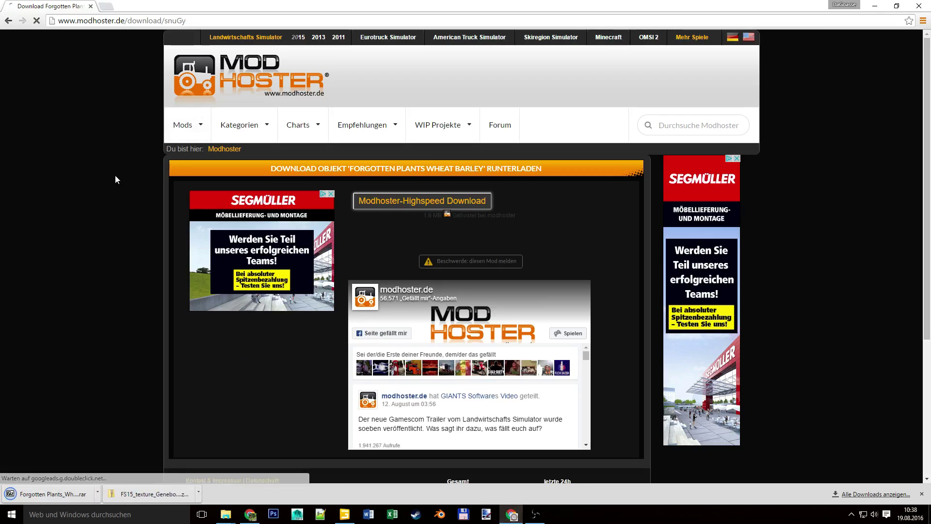
Clear the open windows away and place the downloaded Forgotten Plants_WheatBarley2 archive on the desktop beside the Geneborg texture files
left_click(875, 6)
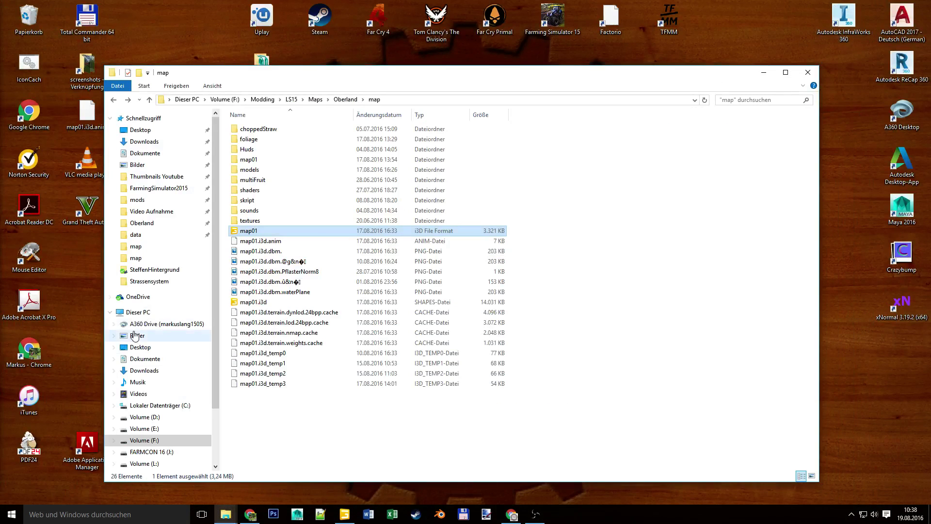
left_click(763, 72)
left_click(512, 514)
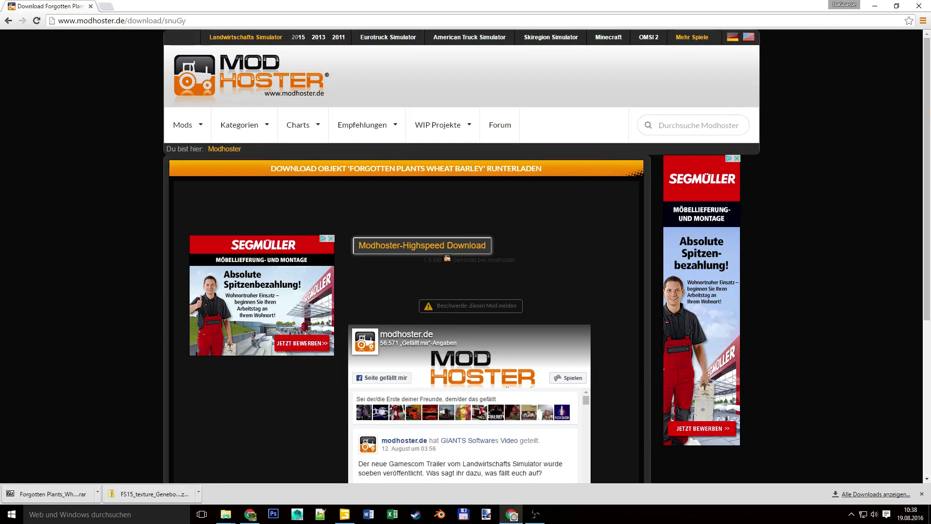
left_click(874, 5)
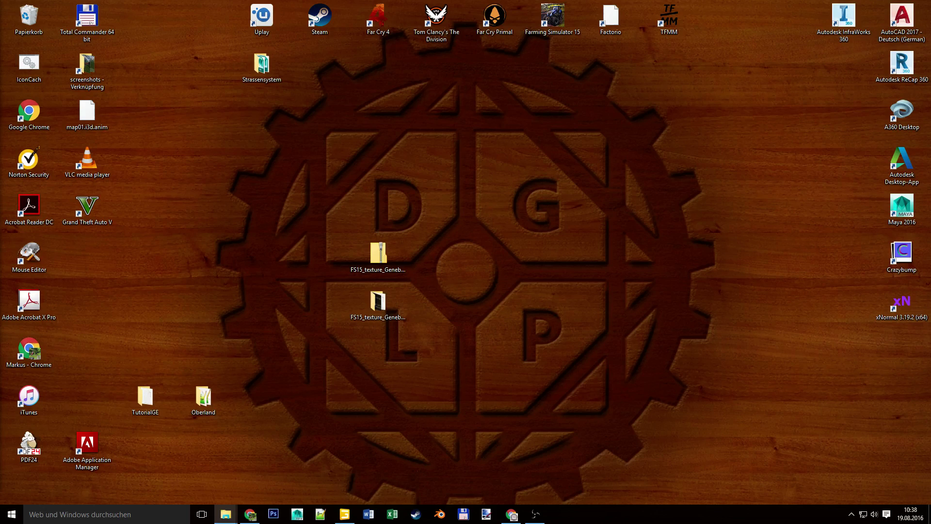
left_click_drag(214, 291, 491, 333)
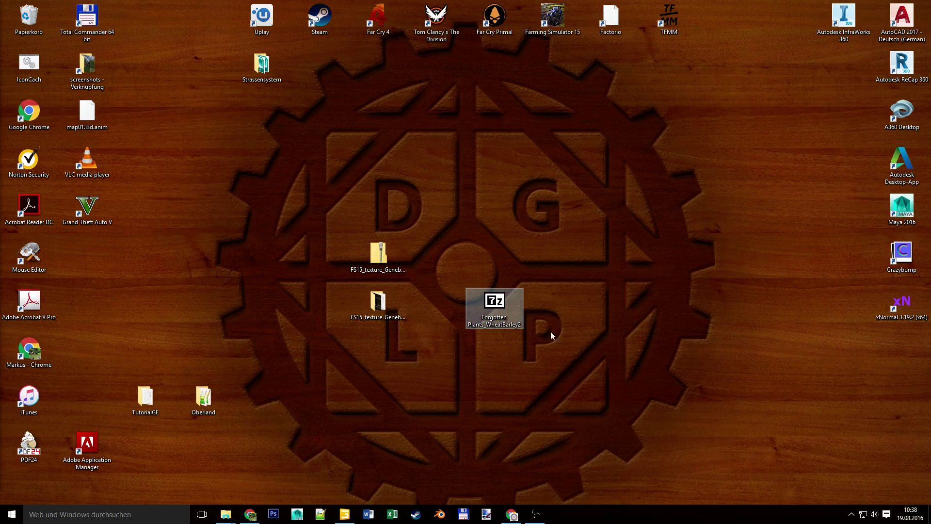
Extract the archive with 7-Zip into its own Forgotten Plants_WheatBarley2 folder and place that folder below the Geneborg texture folder
right_click(504, 311)
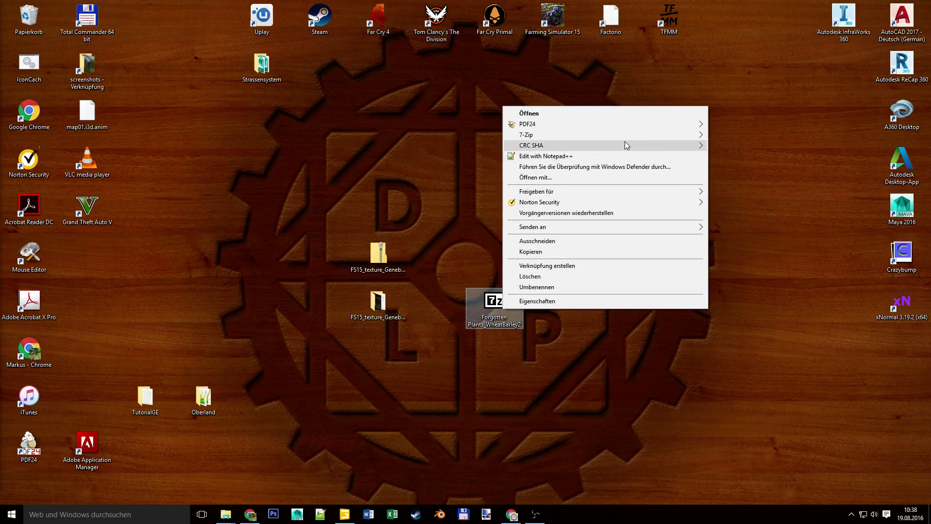
mouse_move(639, 135)
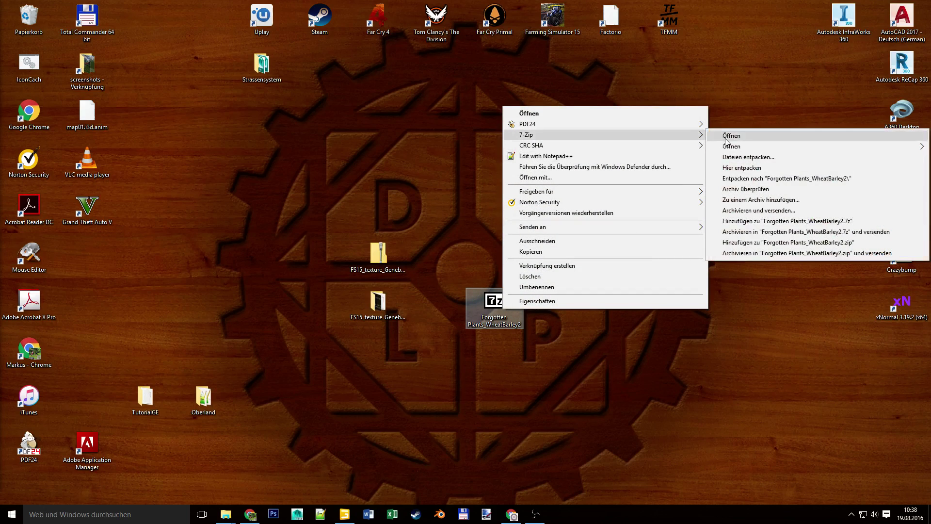
left_click(755, 179)
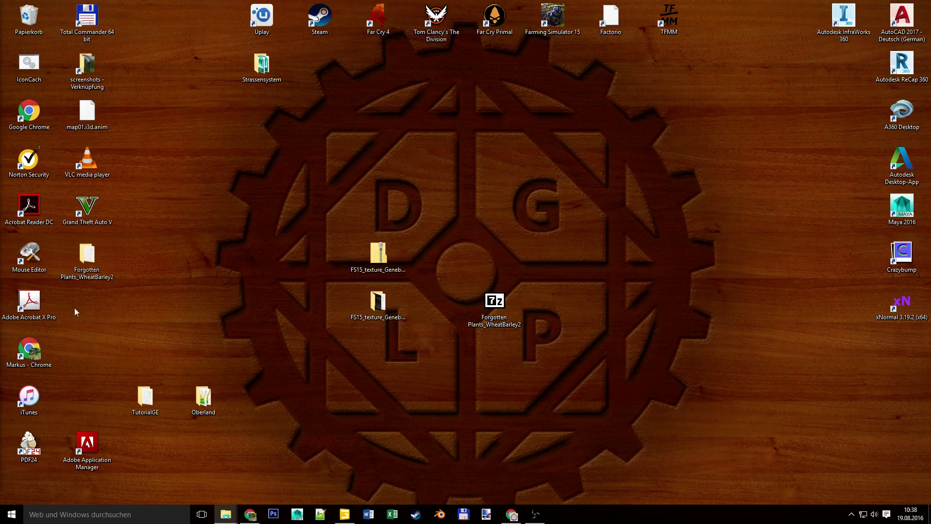
left_click_drag(88, 258, 384, 357)
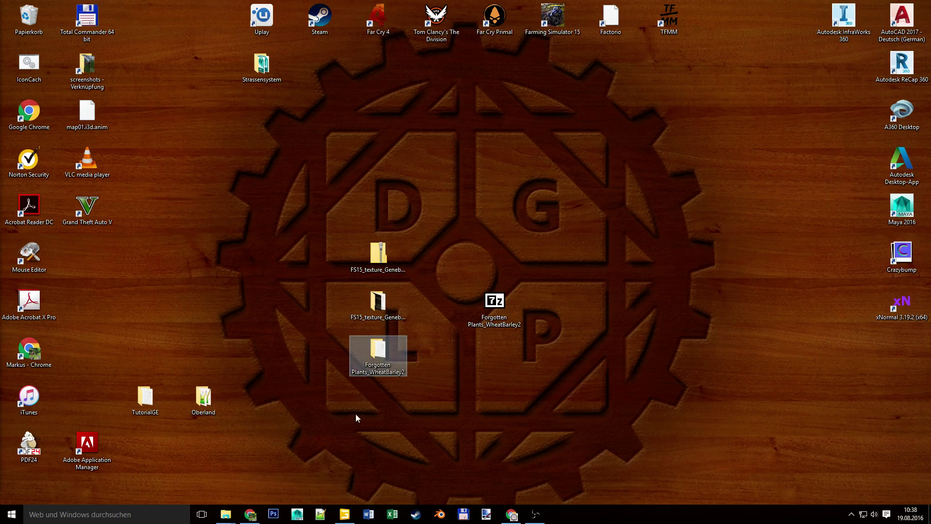
Open the extracted mod's Landwirtschafts Simulator 2015/data/maps/foliage folder and copy the wheatBarley_diffuse texture
double_click(382, 362)
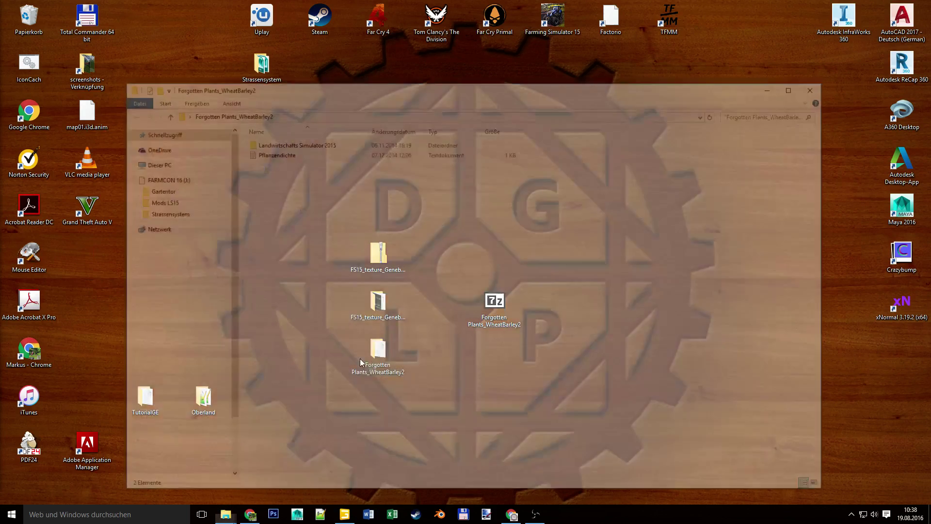
double_click(291, 141)
double_click(264, 141)
double_click(274, 141)
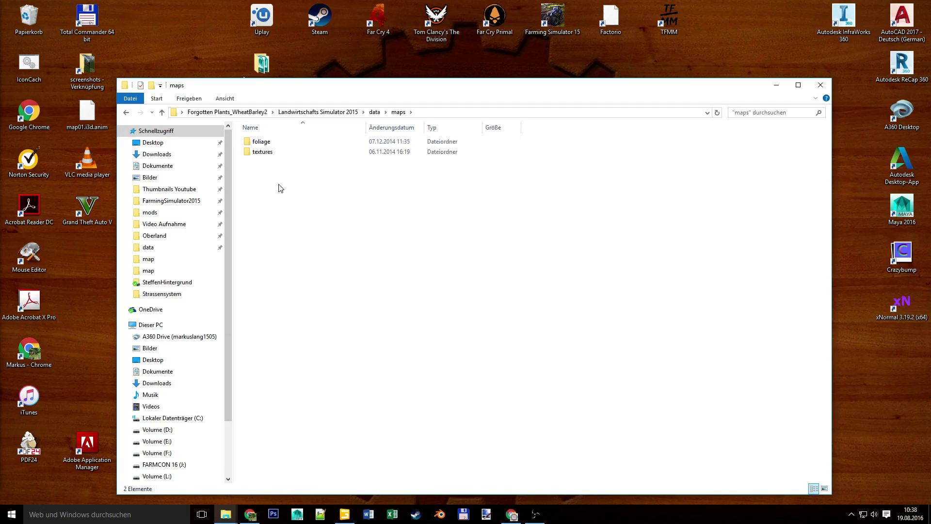
double_click(285, 143)
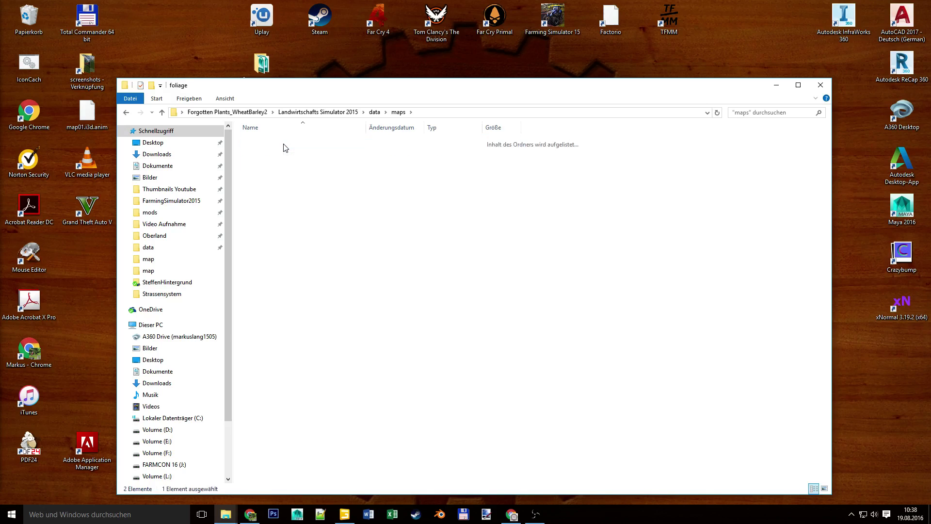
left_click(284, 150)
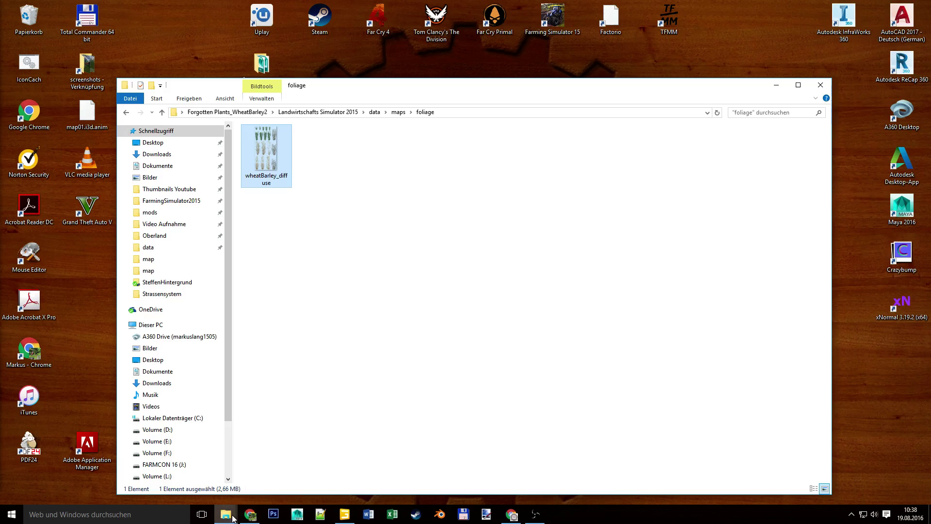
Paste wheatBarley_diffuse into the Oberland map's foliage folder, replacing the existing file, and minimize both folder windows
mouse_move(226, 514)
left_click(267, 483)
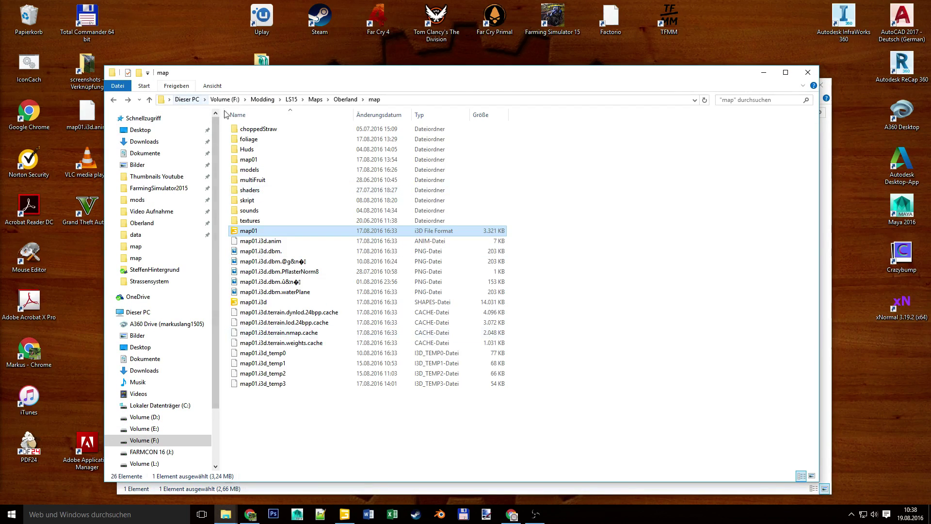
double_click(264, 140)
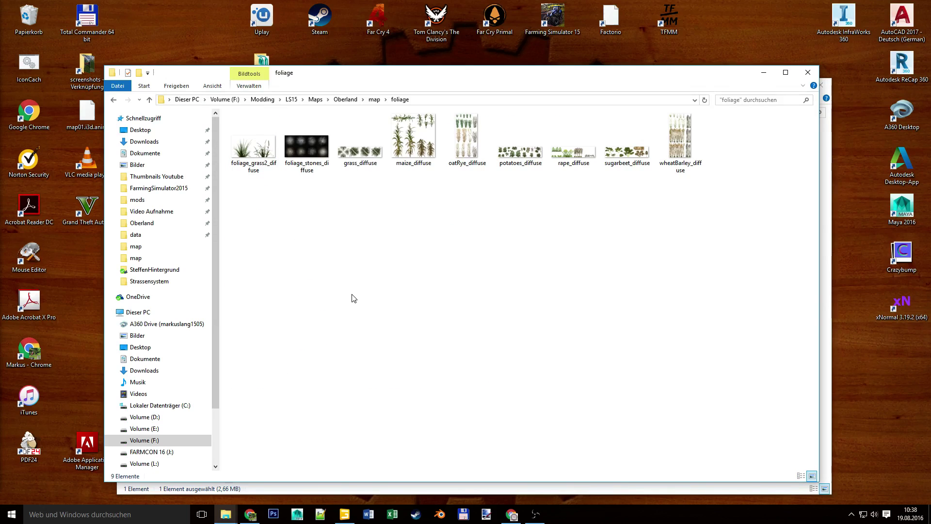
key("ctrl+v")
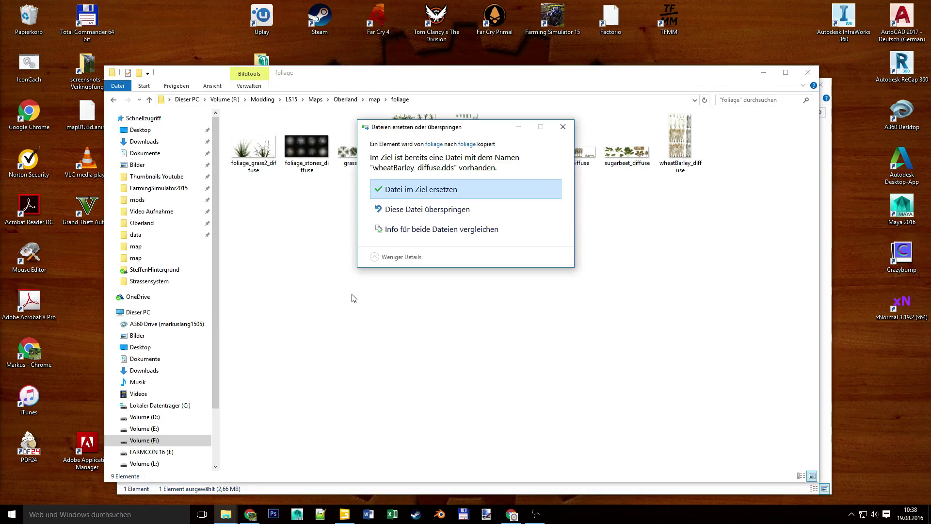
left_click(432, 193)
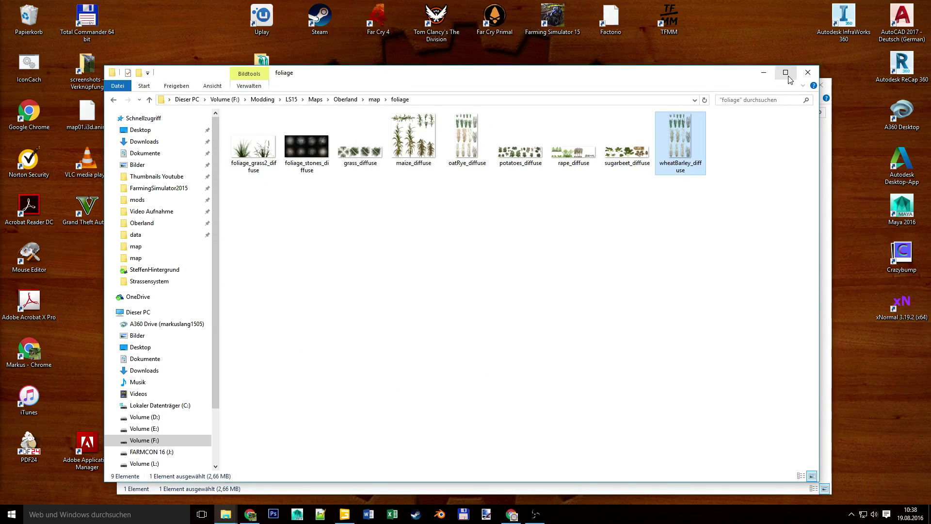
left_click(764, 72)
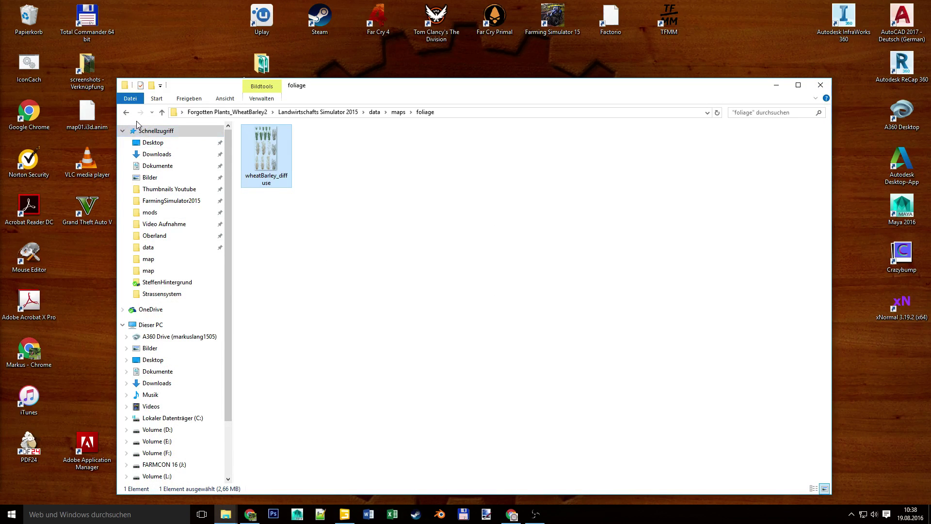
left_click(776, 86)
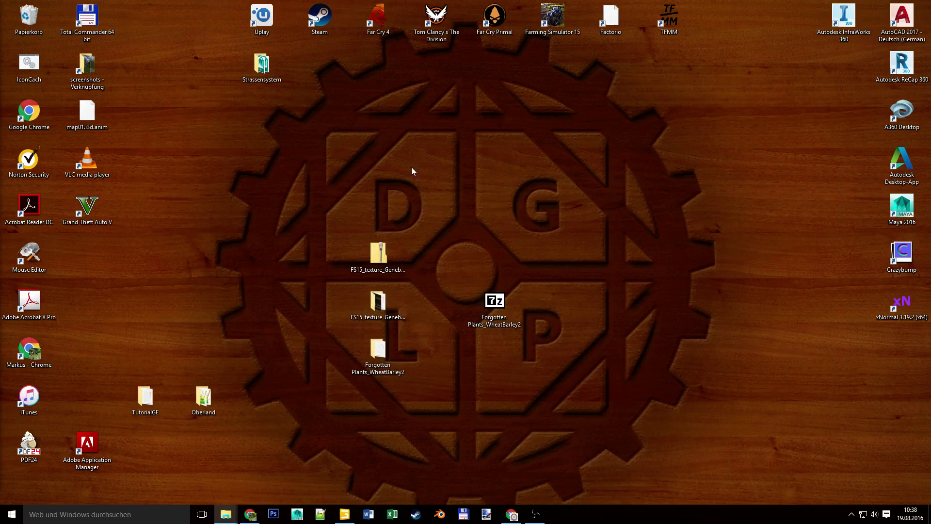
Open the extracted mod's data/maps/textures/foliage folder and copy all its barley and wheat distance and windrow textures
double_click(381, 350)
double_click(284, 64)
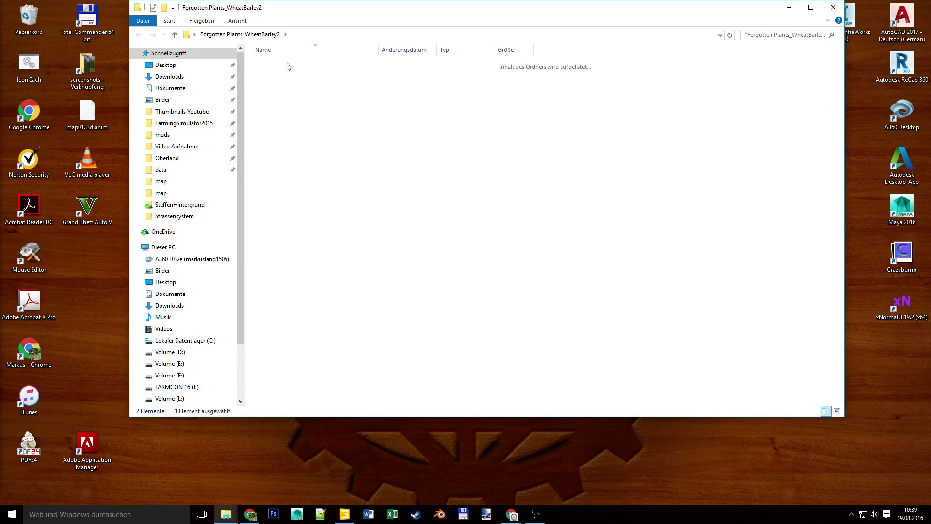
double_click(291, 65)
double_click(290, 65)
double_click(289, 74)
double_click(281, 66)
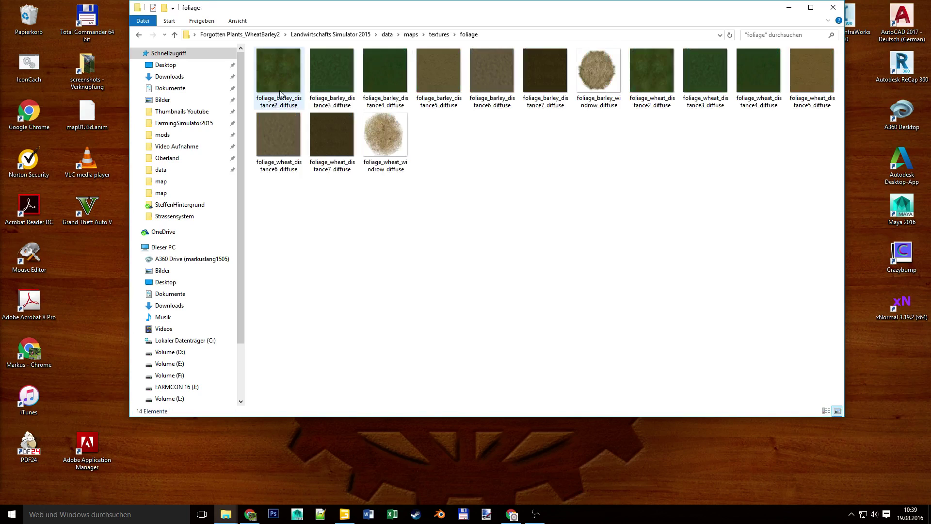
left_click(288, 86)
left_click(379, 147, "shift")
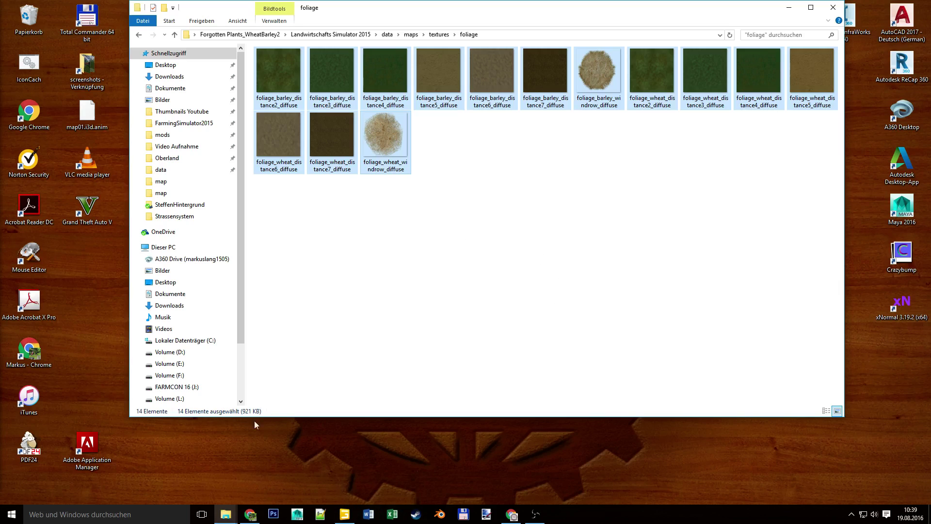
Paste the copied barley and wheat textures into the Oberland map's textures/foliage folder, replacing the existing files
mouse_move(226, 520)
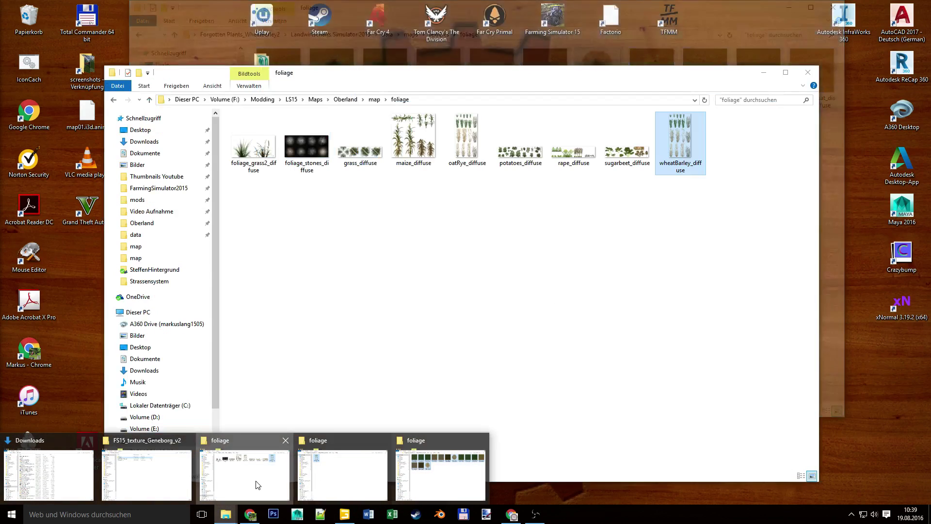
left_click(255, 483)
left_click(113, 100)
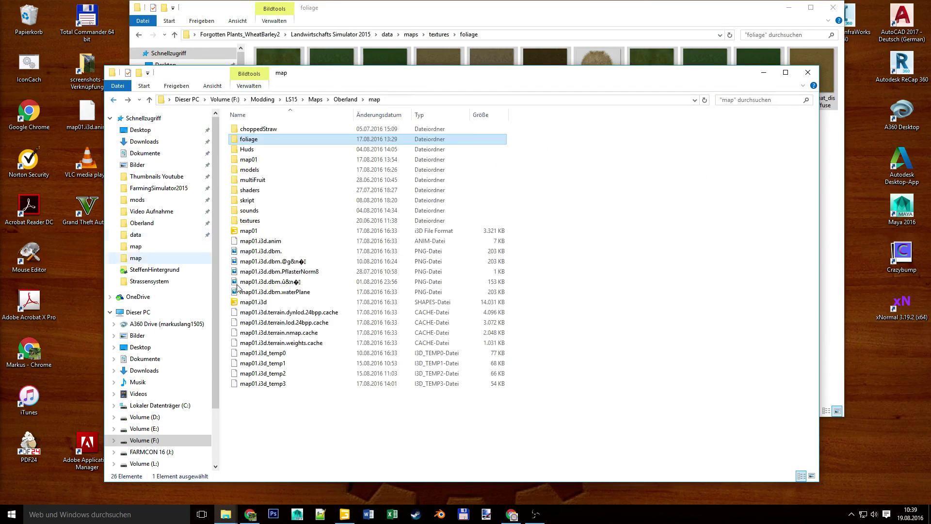
double_click(256, 220)
double_click(264, 129)
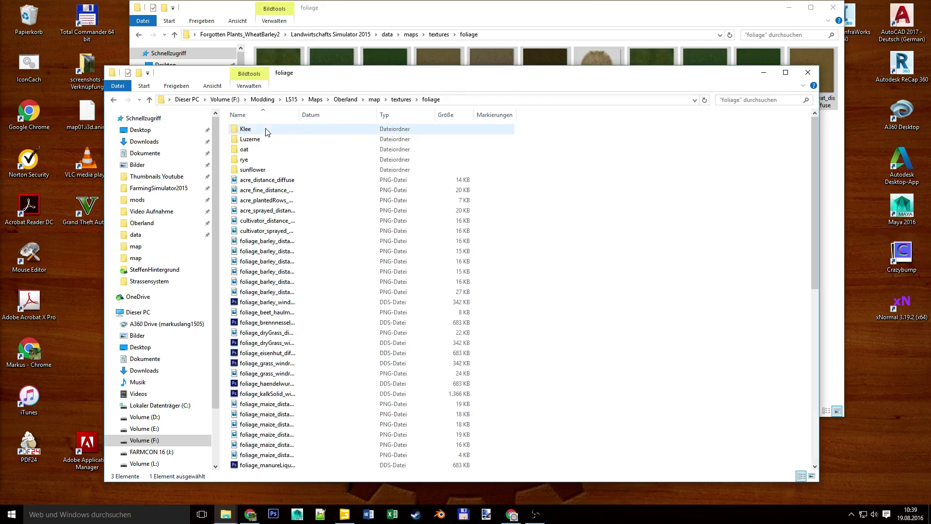
scroll(582, 300, "down", 3)
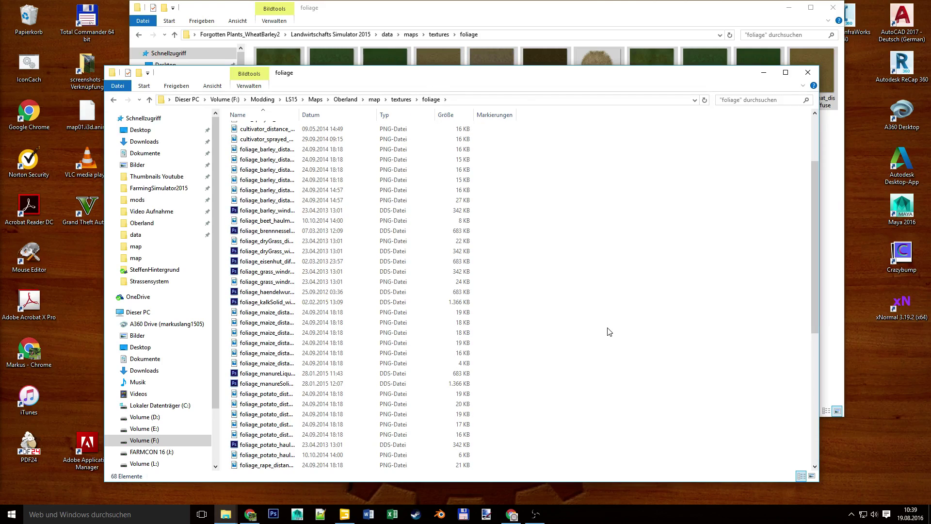
key("ctrl+v")
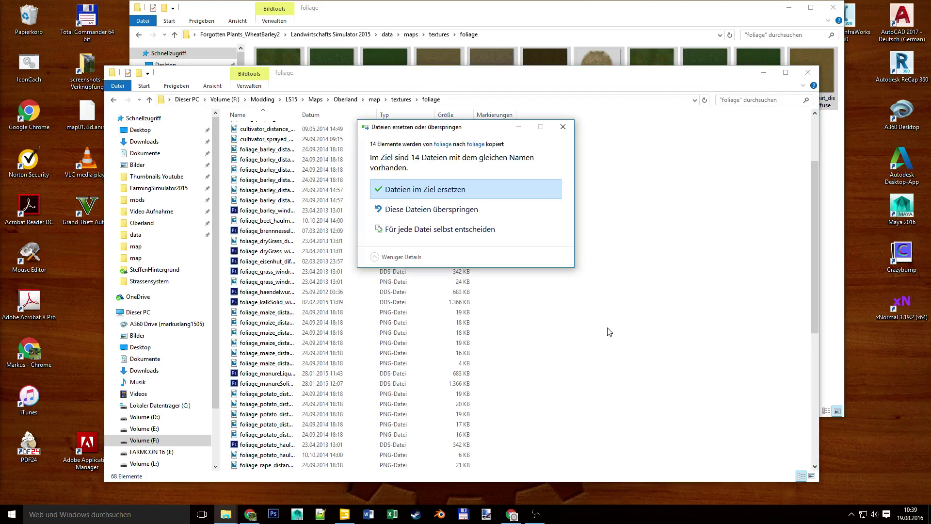
left_click(470, 193)
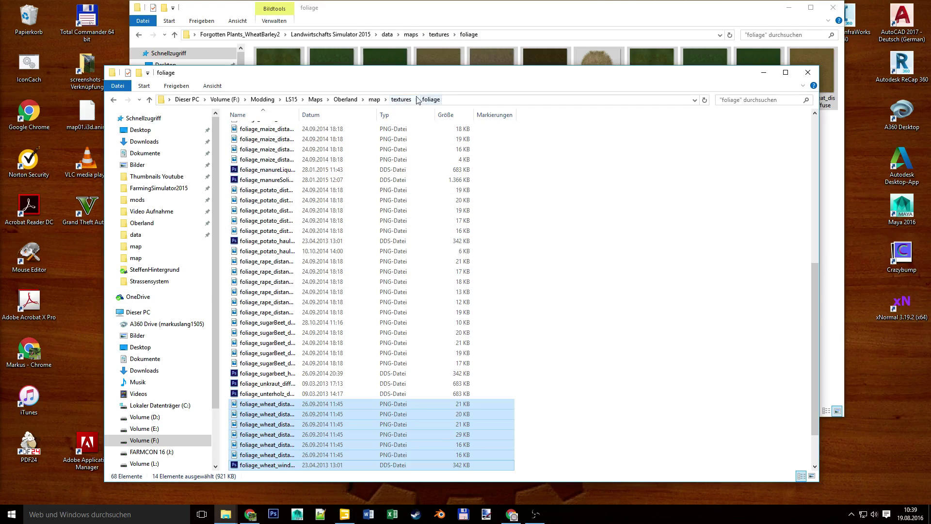
scroll(596, 297, "down", 2)
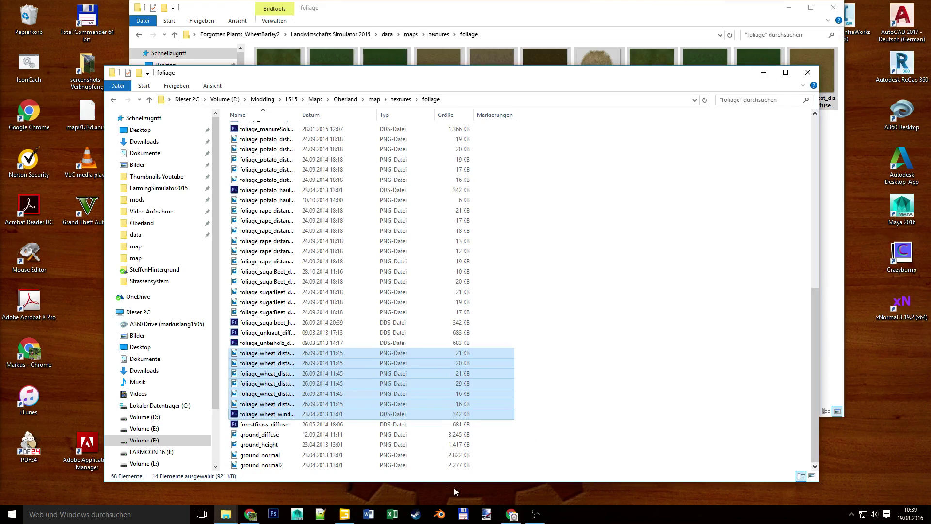
Switch to GIANTS Editor and paint a wheat strip on the ploughed test patch using foliage channels 0, 5 and 6
left_click(345, 514)
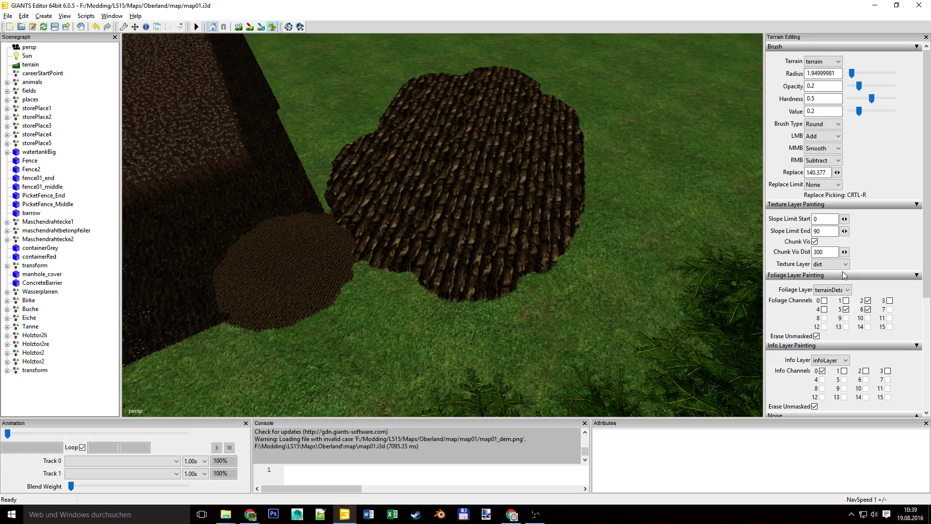
left_click(842, 293)
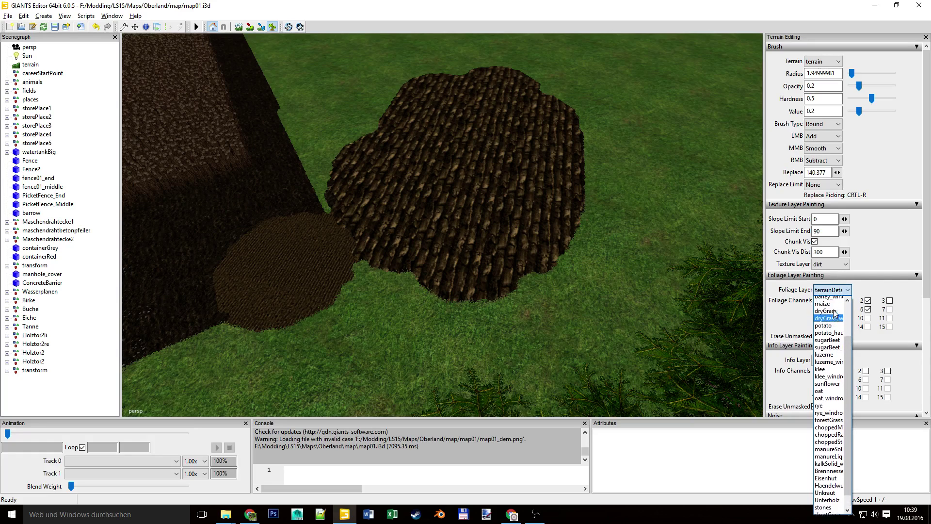
scroll(835, 313, "up", 2)
left_click(831, 300)
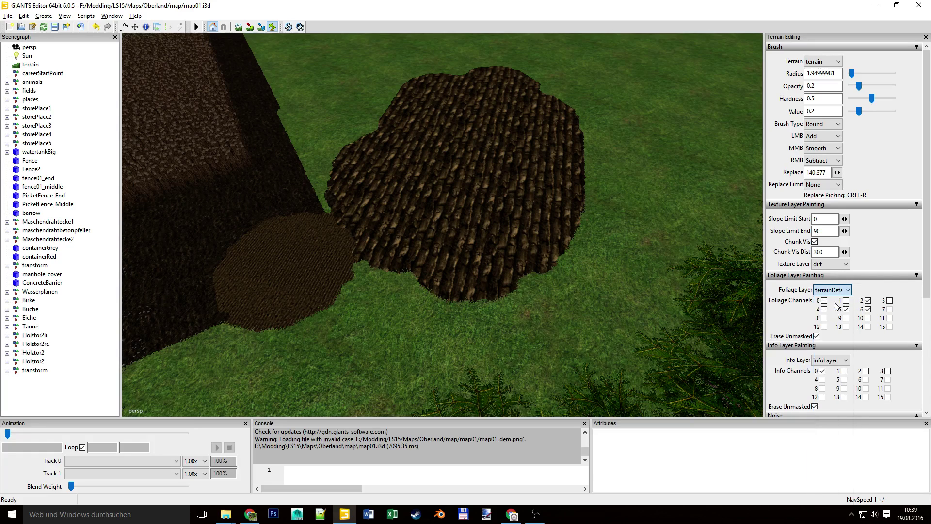
mouse_move(428, 200)
left_mouse_down()
mouse_move(439, 156)
mouse_move(421, 174)
left_mouse_up()
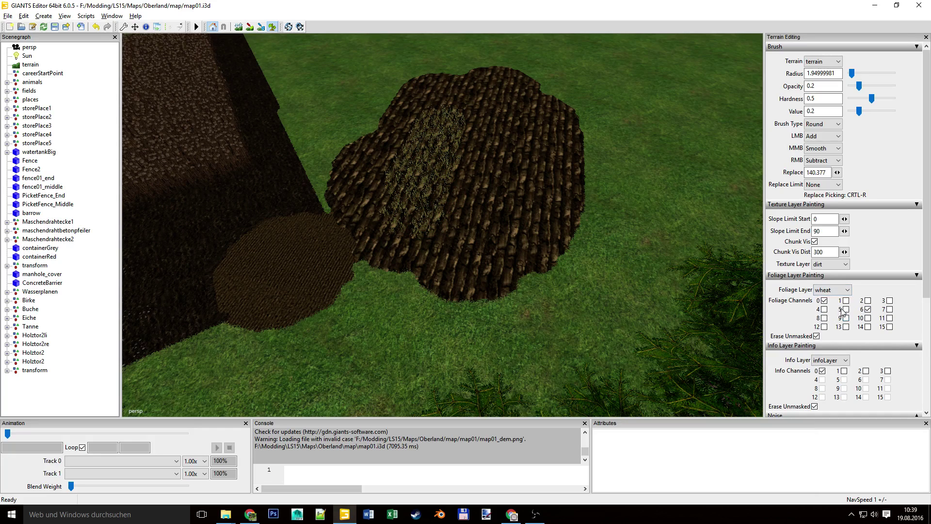
mouse_move(403, 229)
left_mouse_down()
mouse_move(435, 136)
mouse_move(399, 216)
mouse_move(447, 131)
left_mouse_up()
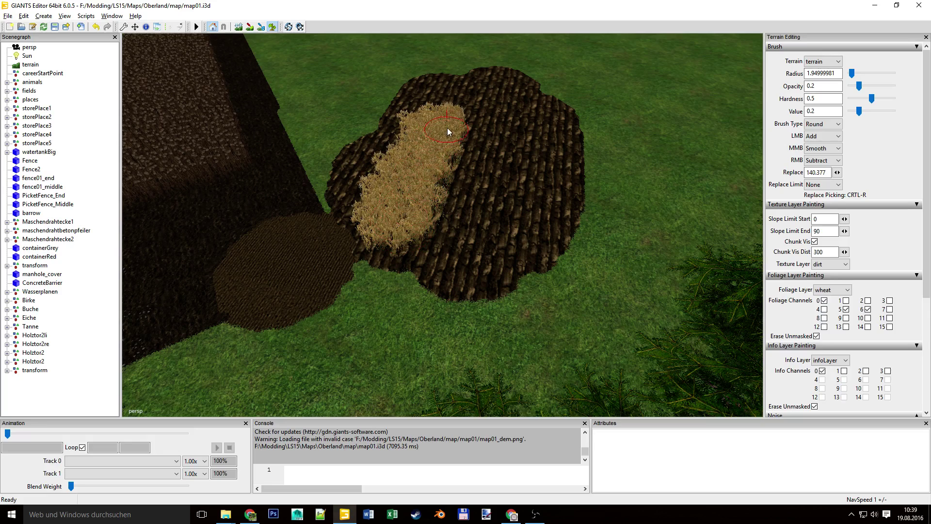
Paint barley beside the wheat strip on the ploughed patch using foliage channels 2, 5 and 6
left_click(832, 290)
left_click(831, 337)
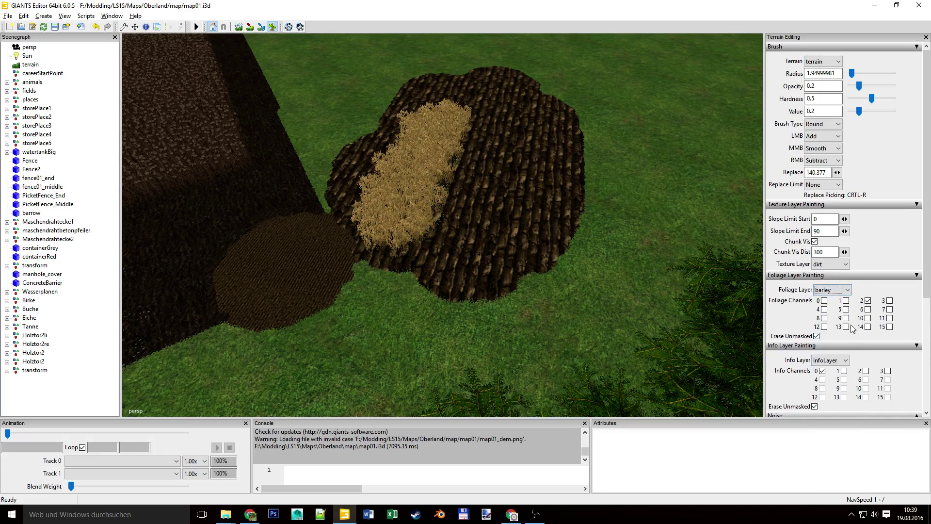
left_click(846, 309)
left_click(868, 309)
left_click(478, 217)
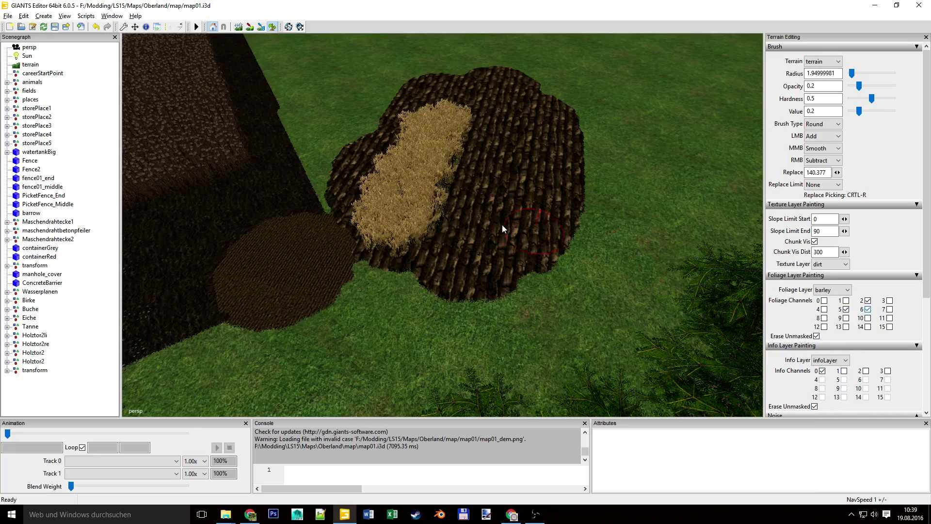
mouse_move(478, 217)
left_mouse_down()
mouse_move(496, 140)
mouse_move(465, 230)
left_mouse_up()
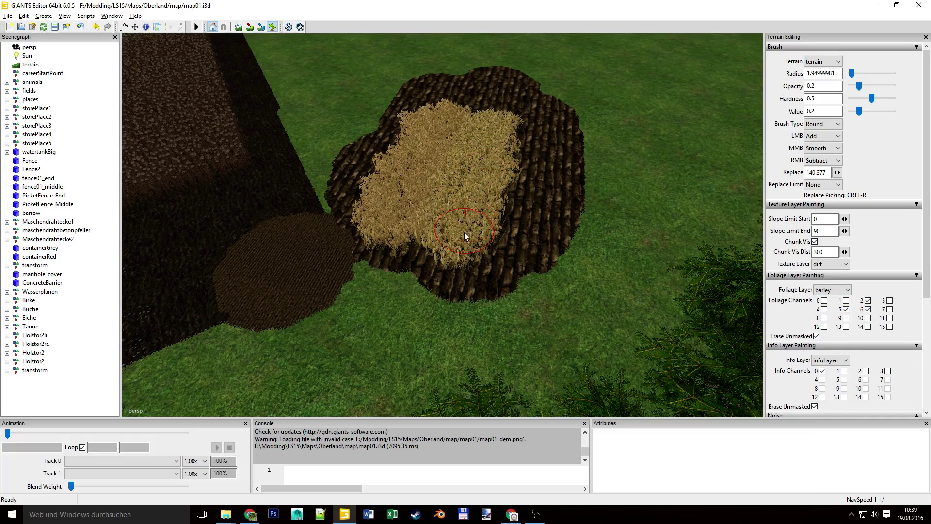
Reload the map01.i3d scene and examine the new wheat and barley textures on the test patch up close
mouse_move(427, 318)
right_mouse_down()
mouse_move(548, 209)
mouse_move(580, 129)
mouse_move(381, 286)
mouse_move(365, 289)
mouse_move(472, 280)
mouse_move(409, 298)
right_mouse_up()
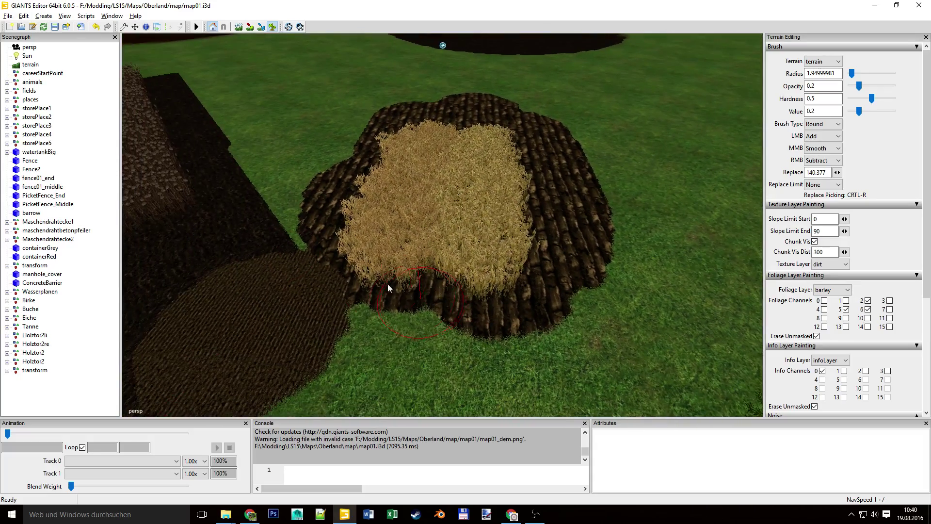
left_click(44, 27)
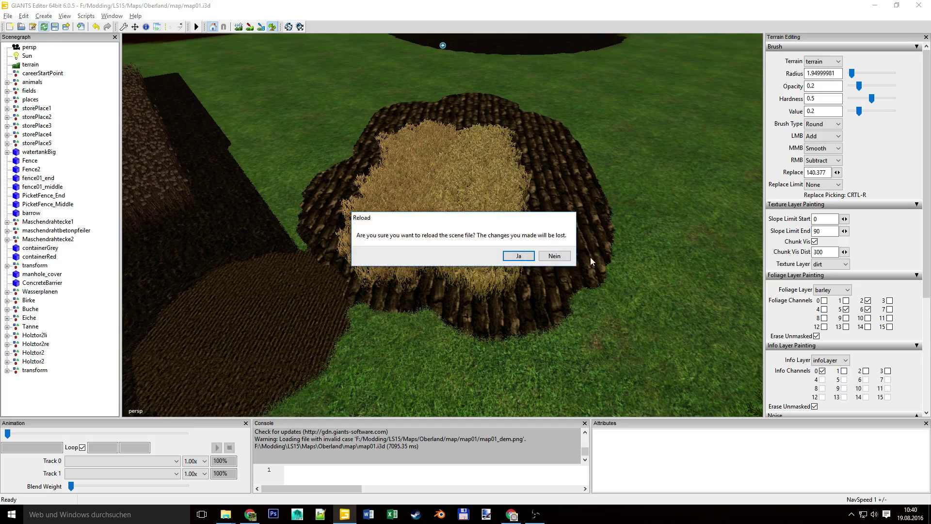
left_click(522, 258)
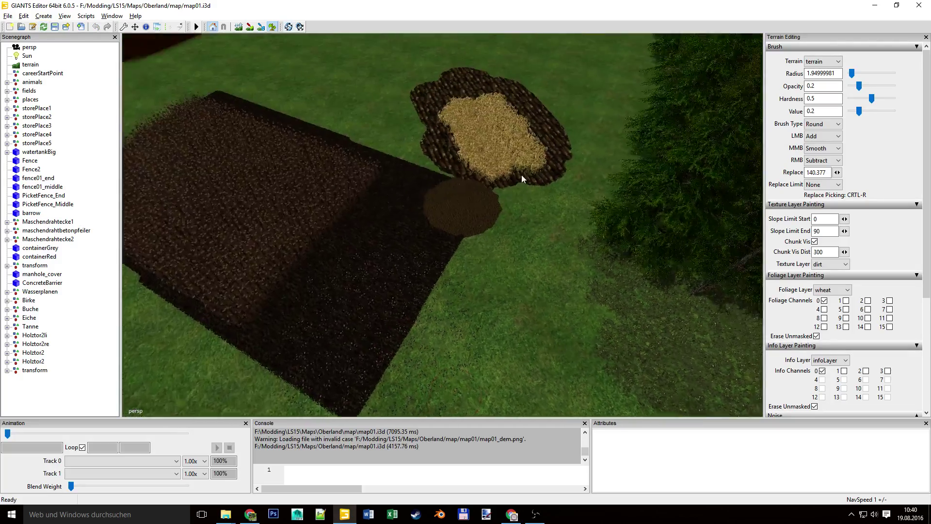
right_click_drag(522, 175, 437, 299)
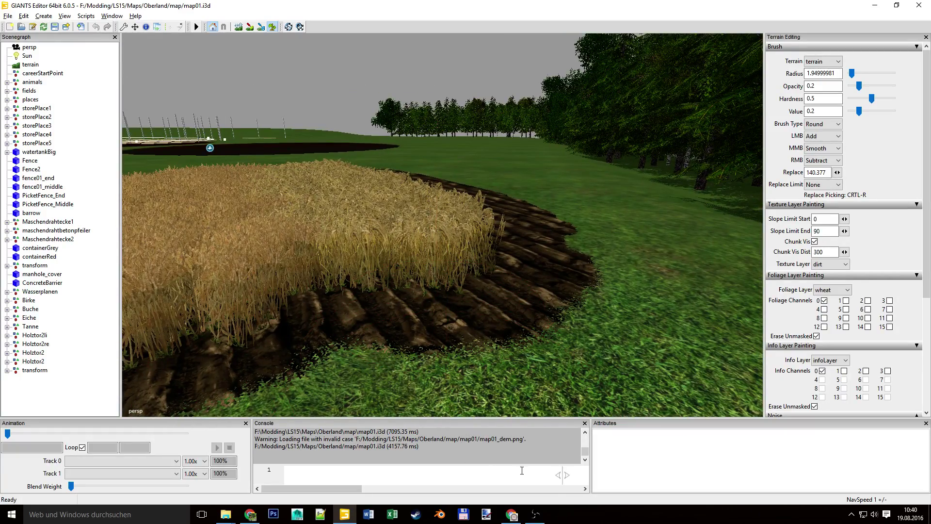
Float the console as a larger window and check the messages logged while loading map01.i3d
left_click_drag(497, 423, 381, 148)
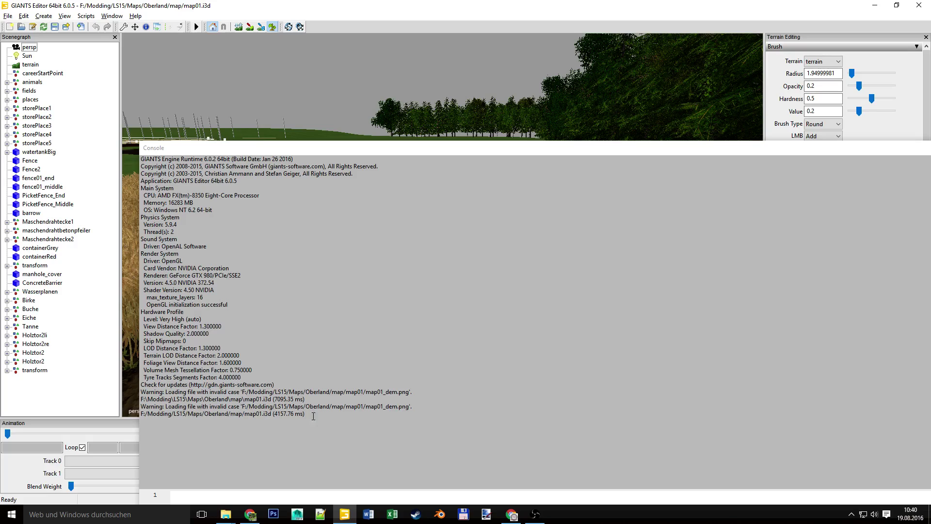
left_click_drag(373, 410, 358, 460)
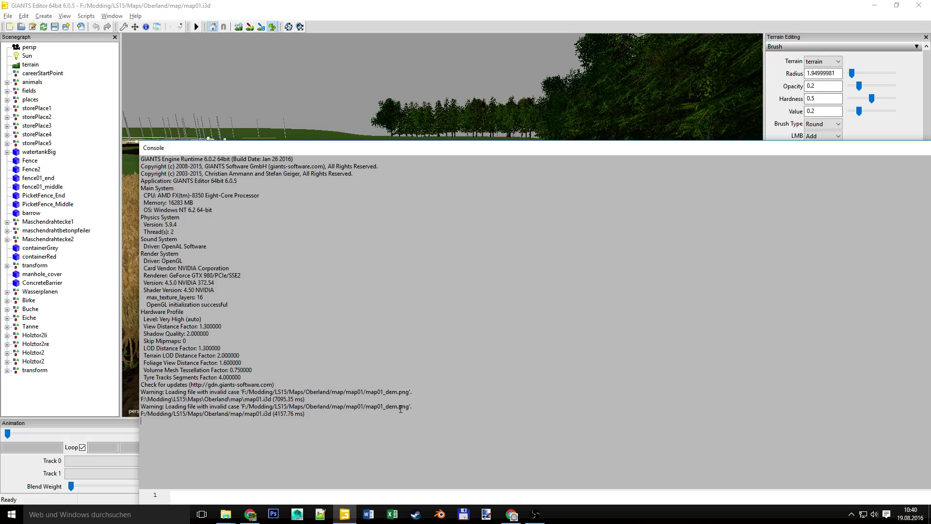
left_click_drag(400, 409, 414, 411)
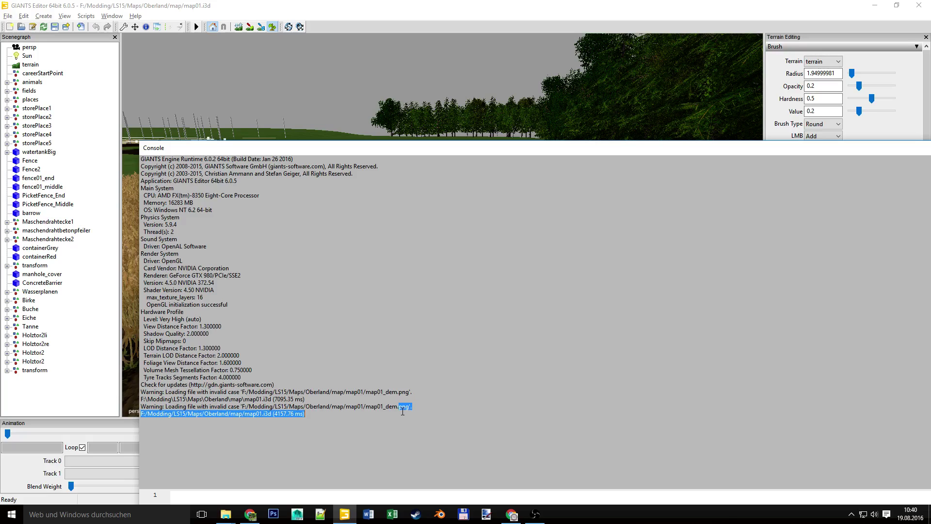
left_click(432, 429)
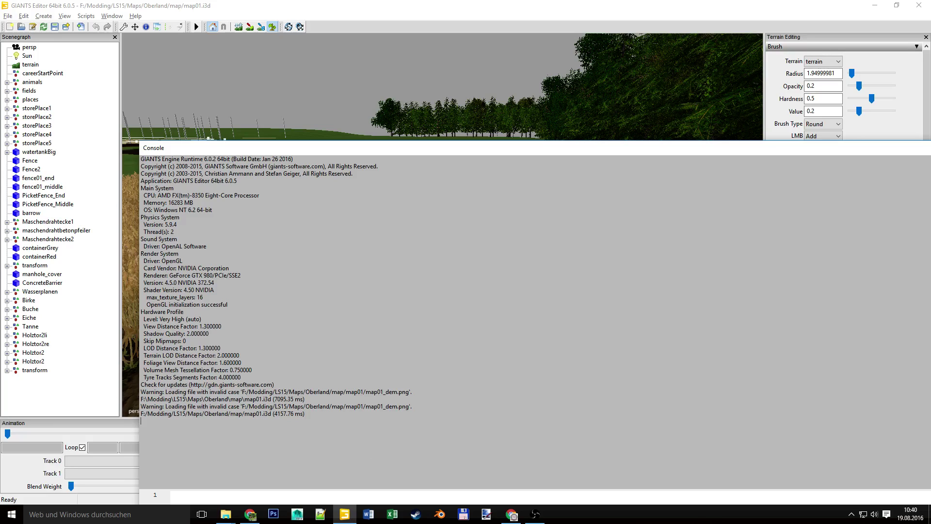